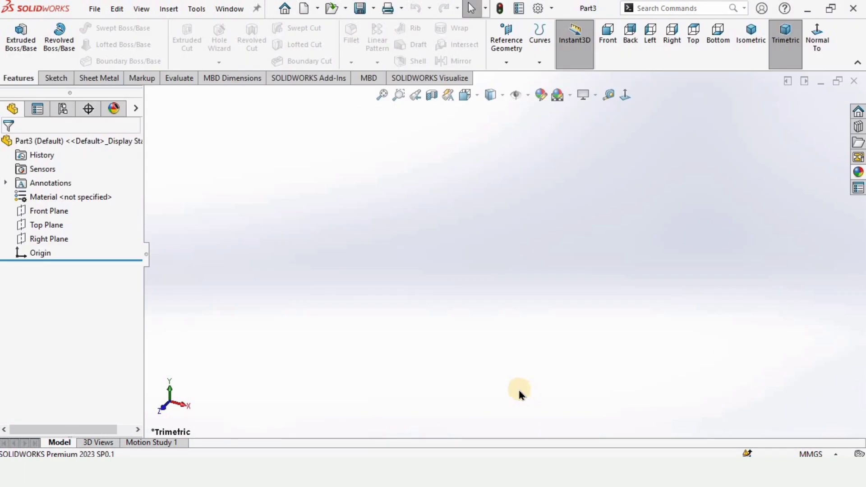
# Set the graphics area background to Plain White and check the document's unit system.
pyautogui.click(570, 96)
pyautogui.click(590, 128)
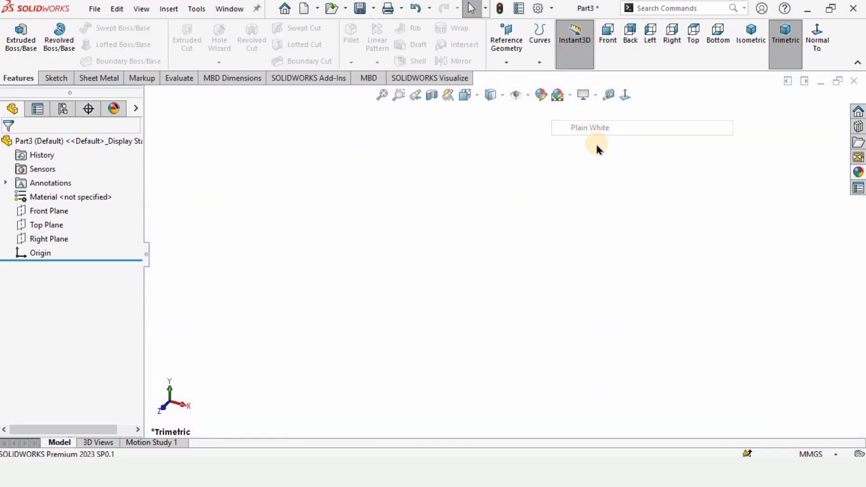
pyautogui.click(832, 454)
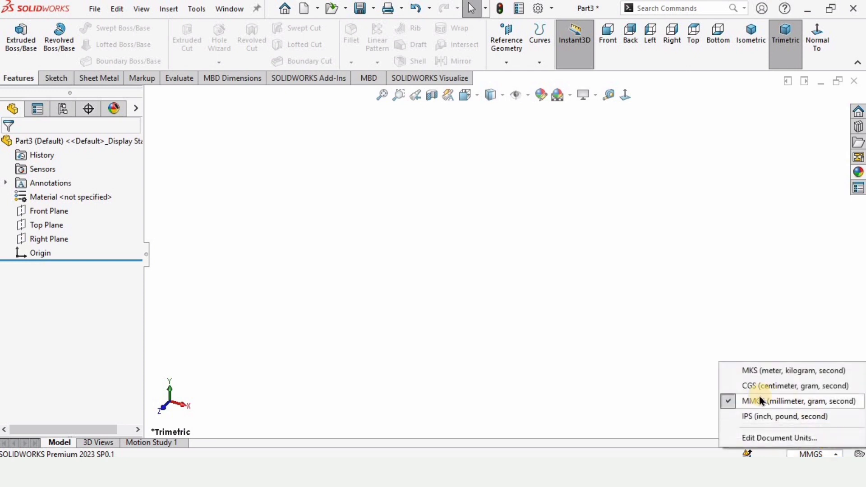
pyautogui.click(442, 330)
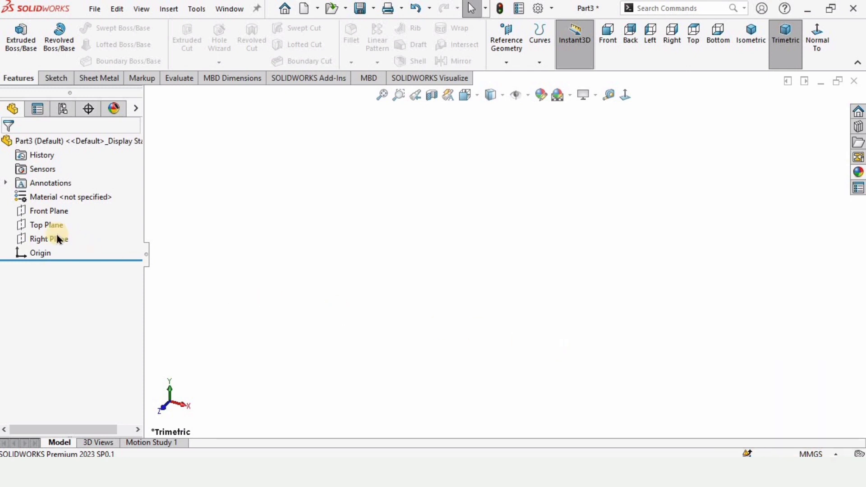
# Start a sketch on the Front Plane and draw a horizontal centerline about 263 mm long through the origin.
pyautogui.click(51, 215)
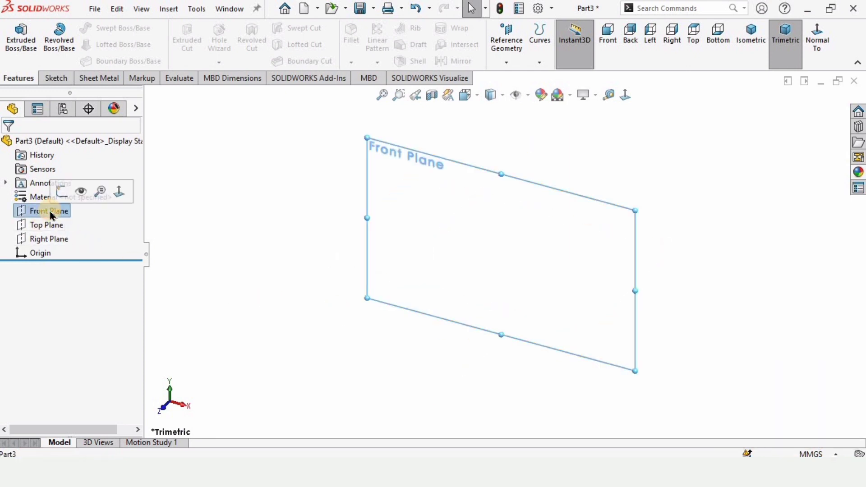
pyautogui.click(62, 189)
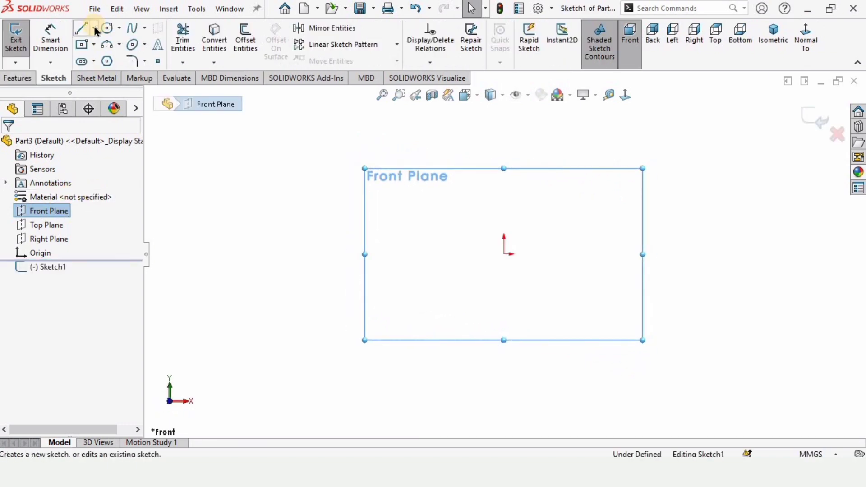
pyautogui.click(94, 29)
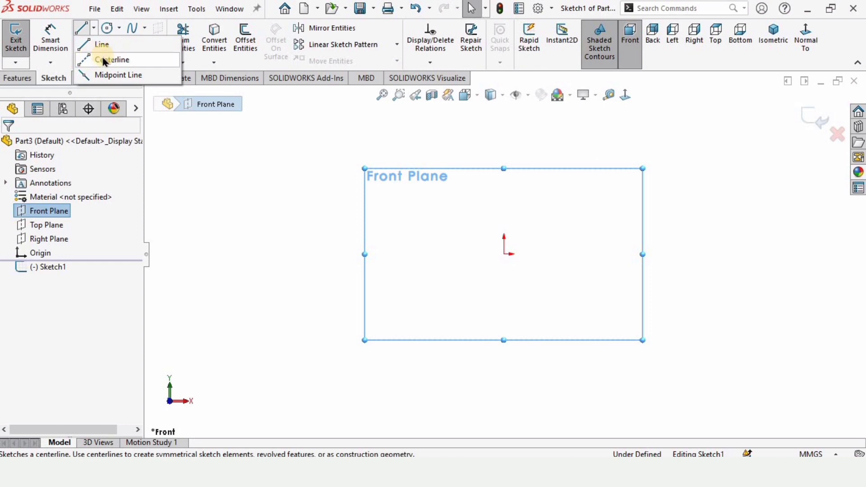
pyautogui.click(109, 61)
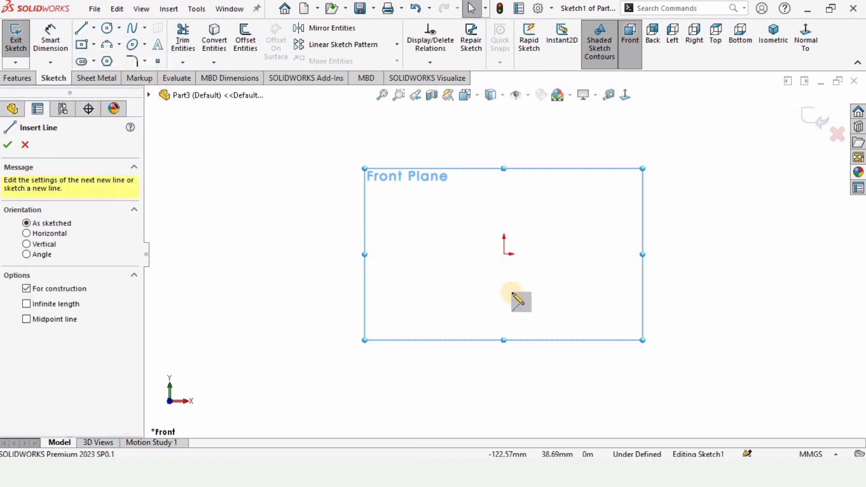
pyautogui.click(504, 254)
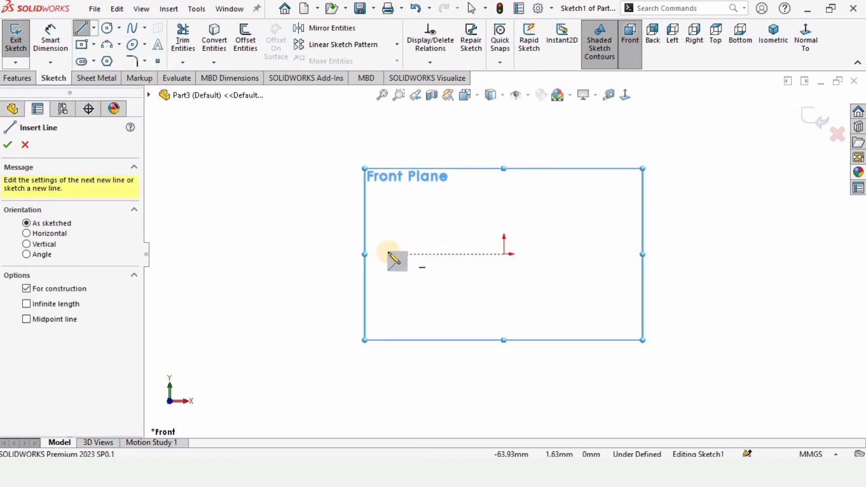
pyautogui.click(328, 254)
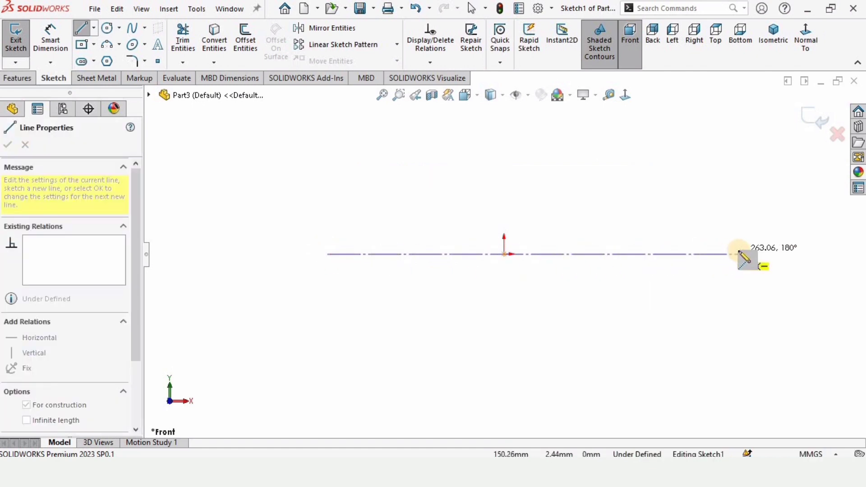
pyautogui.click(736, 254)
pyautogui.press('Escape')
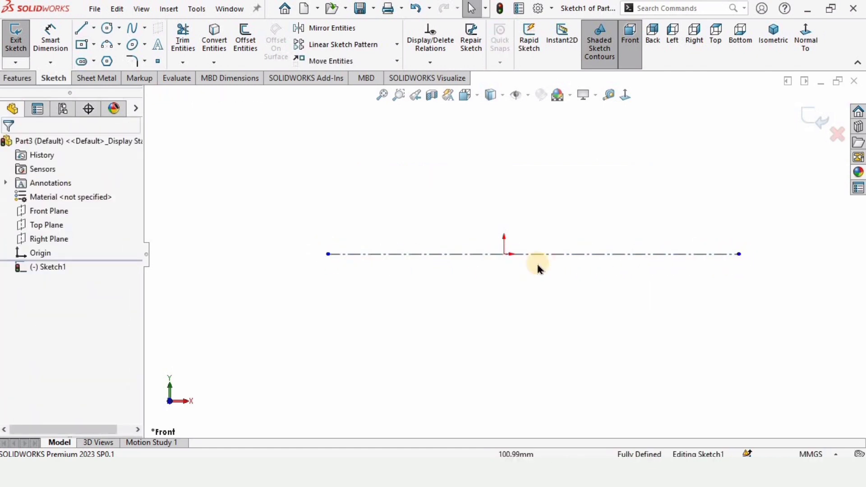
# Draw a vertical centerline through the origin, extending above and below the horizontal centerline.
pyautogui.scroll(-1, 537, 269)
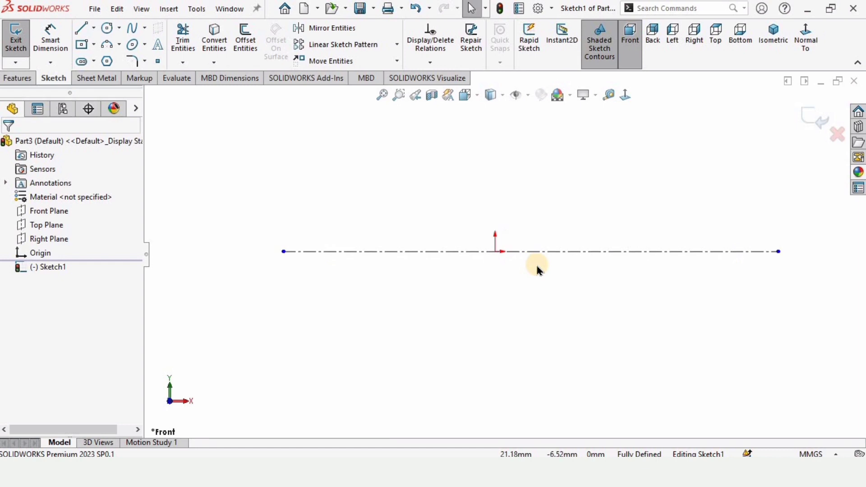
pyautogui.click(94, 30)
pyautogui.click(112, 58)
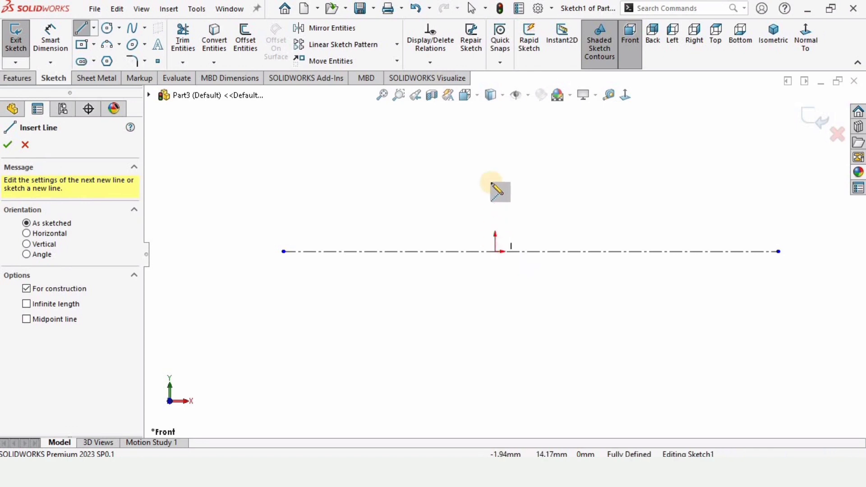
pyautogui.click(495, 121)
pyautogui.click(495, 400)
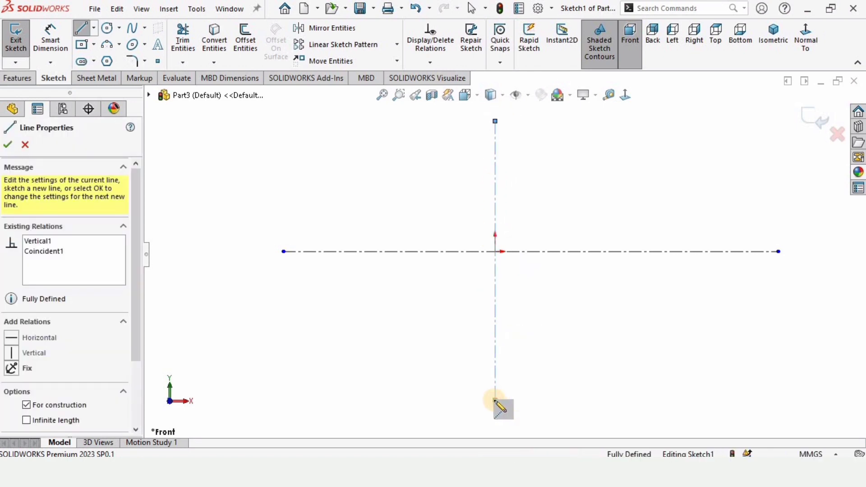
pyautogui.press('Escape')
pyautogui.press('Escape')
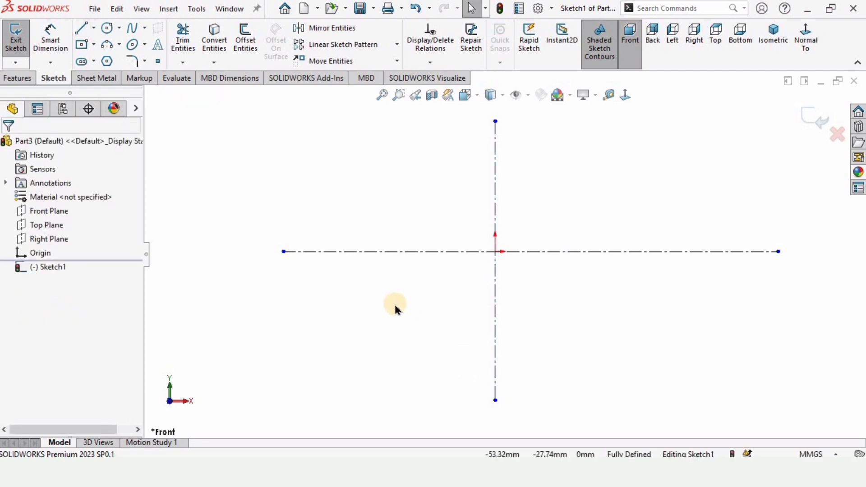
# Sketch a vertical line on the vertical centerline above the origin, a top edge about 25 mm, a drop about 8 mm and an inward slanted line.
pyautogui.press('z')
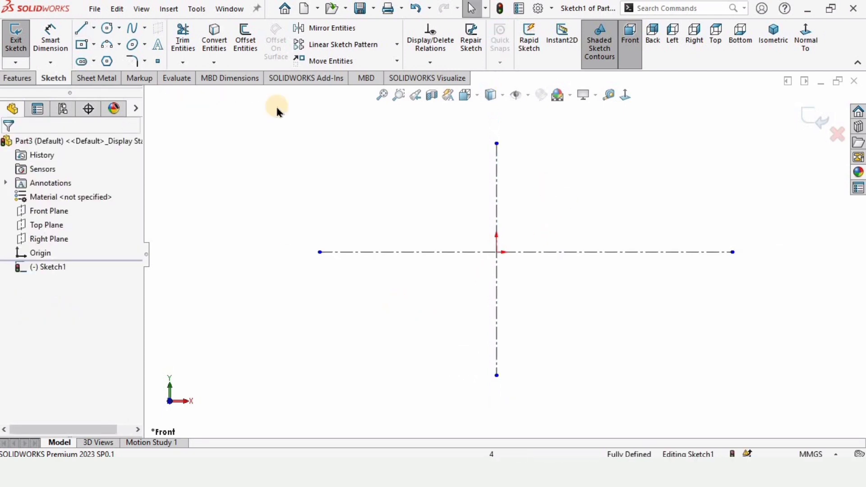
pyautogui.click(78, 30)
pyautogui.scroll(-1, 502, 247)
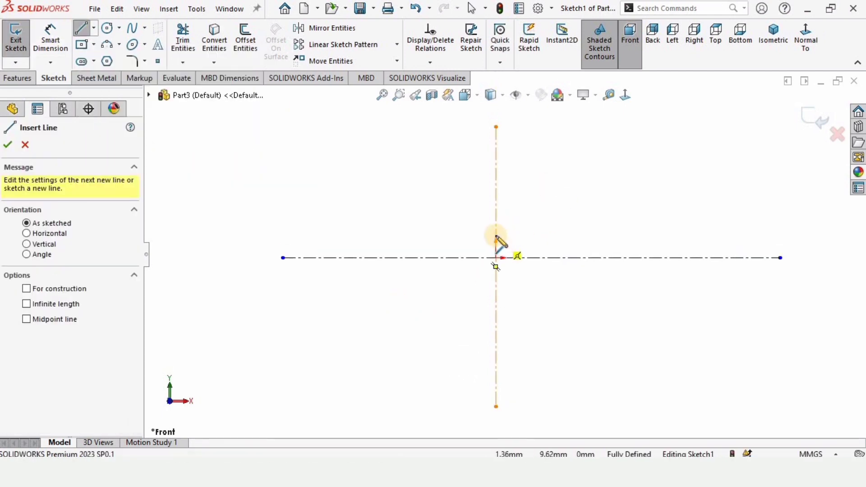
pyautogui.moveTo(495, 236)
pyautogui.mouseDown()
pyautogui.moveTo(496, 155)
pyautogui.moveTo(558, 158)
pyautogui.mouseUp()
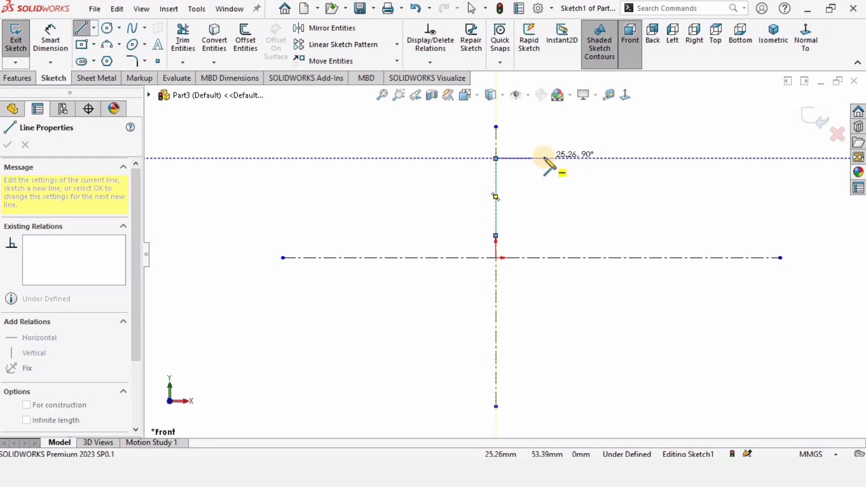
pyautogui.click(544, 159)
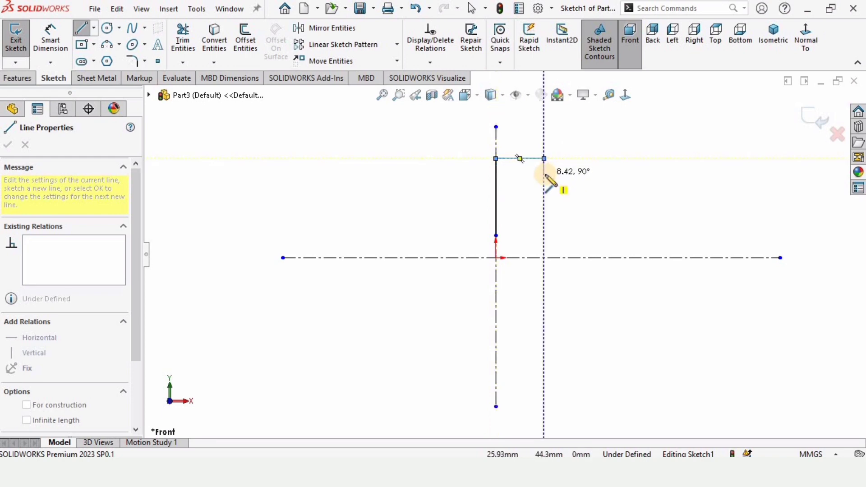
pyautogui.click(544, 175)
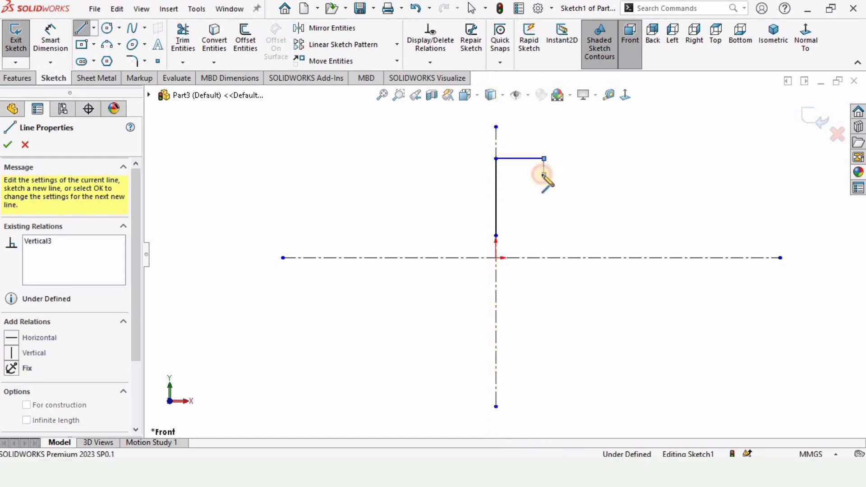
pyautogui.doubleClick(511, 183)
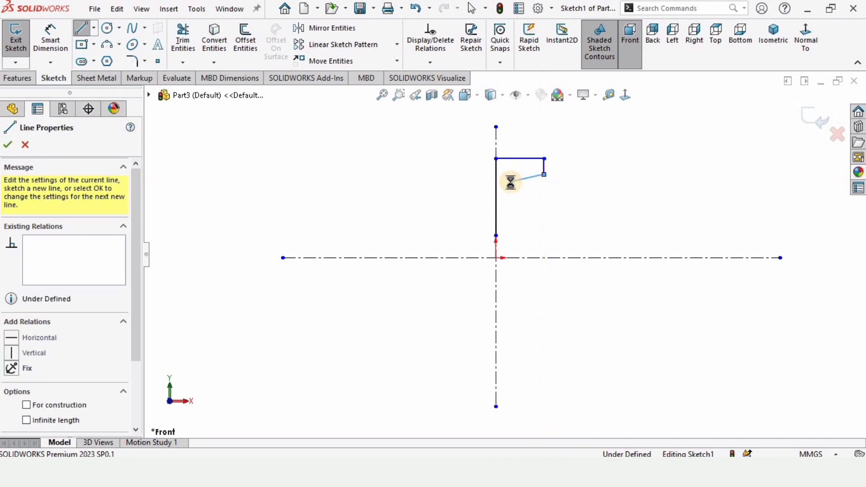
pyautogui.press('Escape')
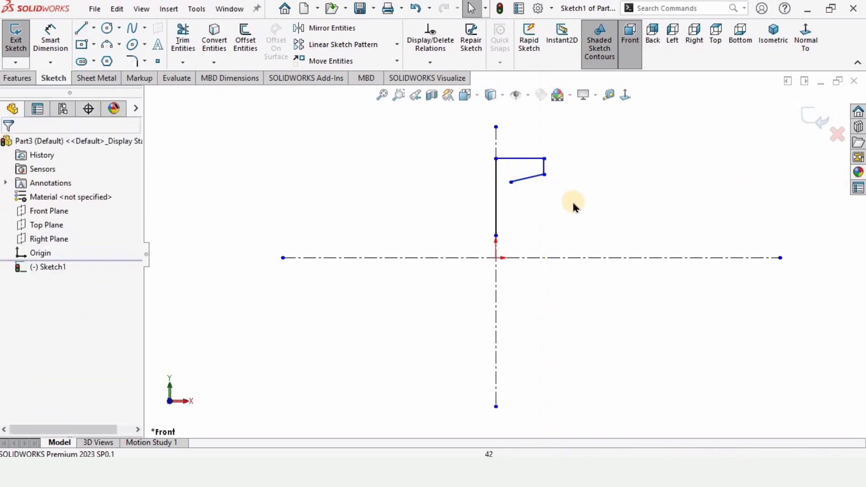
# Close the channel profile with a vertical web about 18 mm, an outward slant about 19 mm, a short vertical and a bottom edge about 25 mm.
pyautogui.click(84, 33)
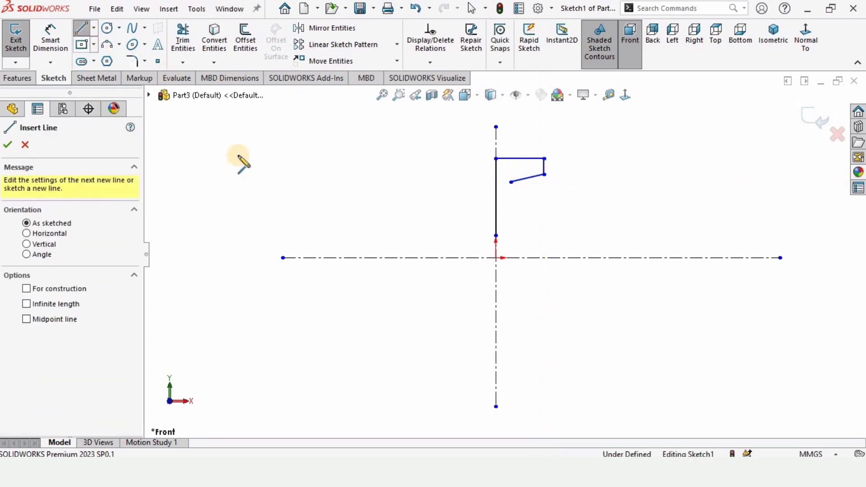
pyautogui.click(511, 183)
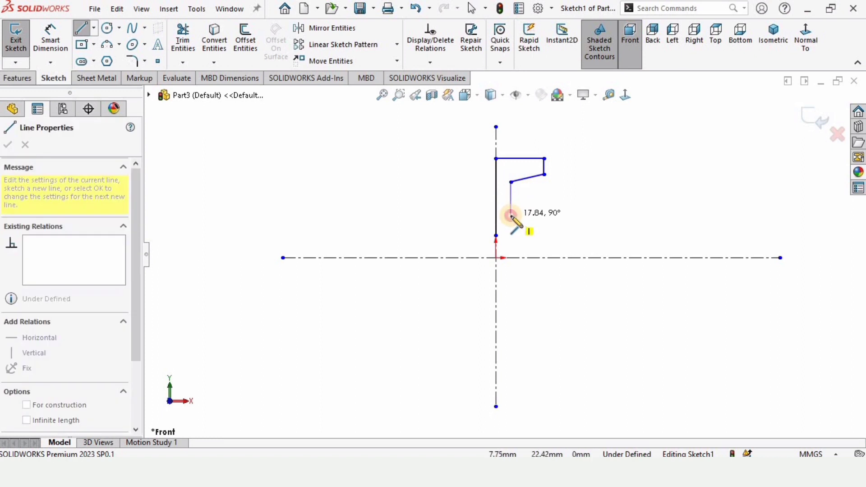
pyautogui.click(511, 216)
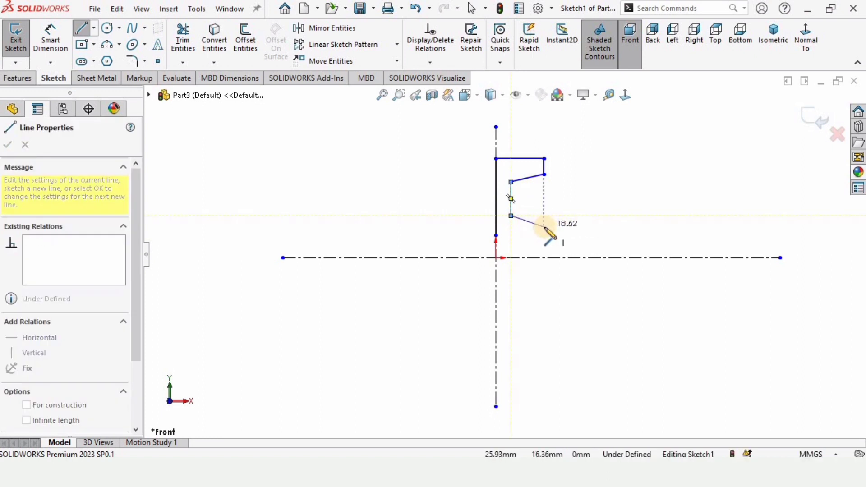
pyautogui.click(544, 227)
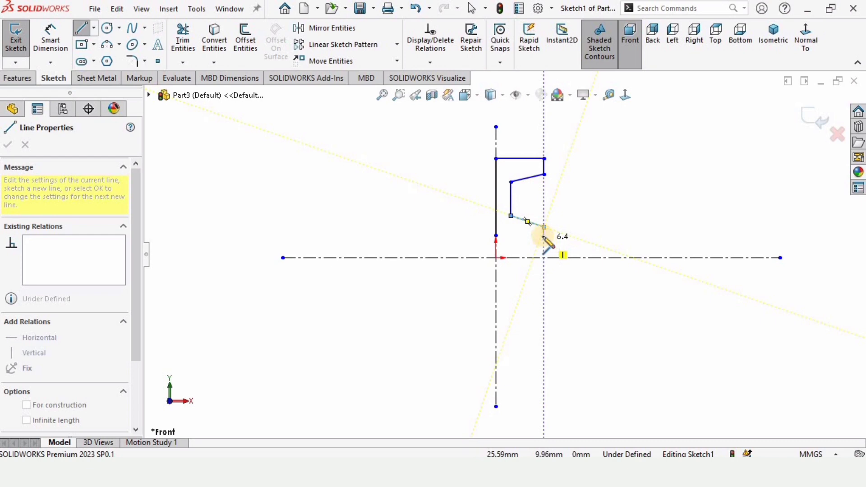
pyautogui.click(543, 234)
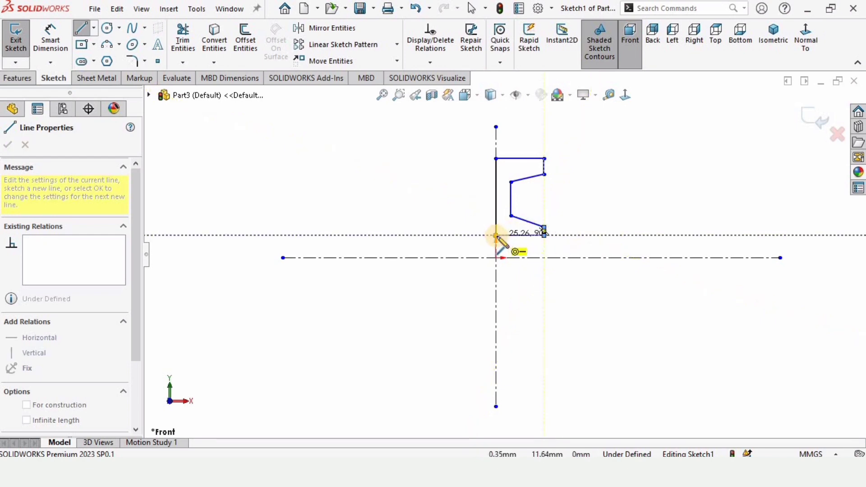
pyautogui.click(497, 235)
pyautogui.press('Escape')
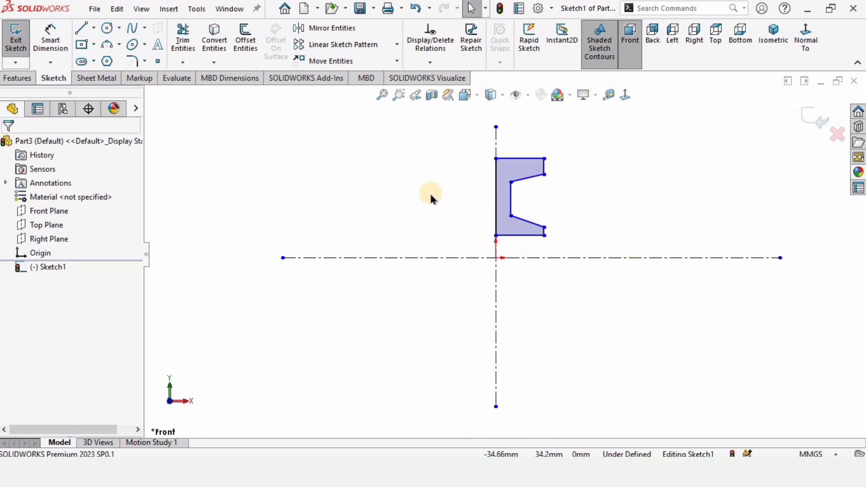
# Dimension the vertical distance from the origin to the profile's lower corner as 6 mm and place the dimension closer to the profile.
pyautogui.click(57, 36)
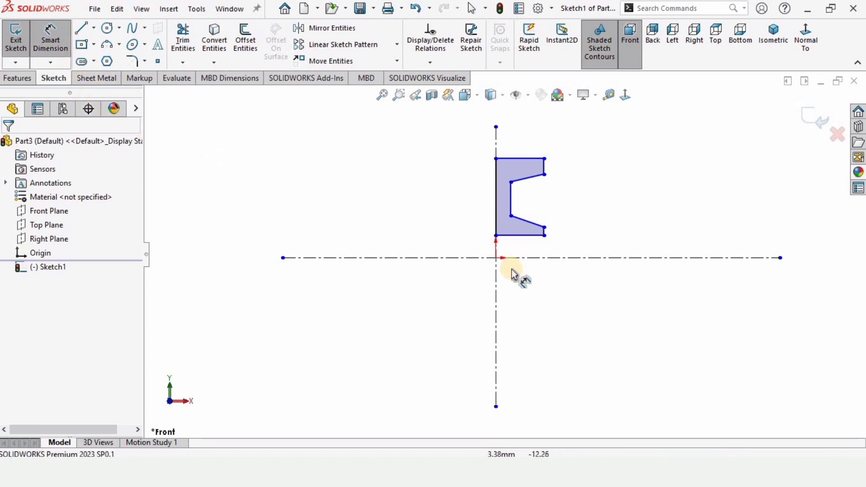
pyautogui.click(496, 258)
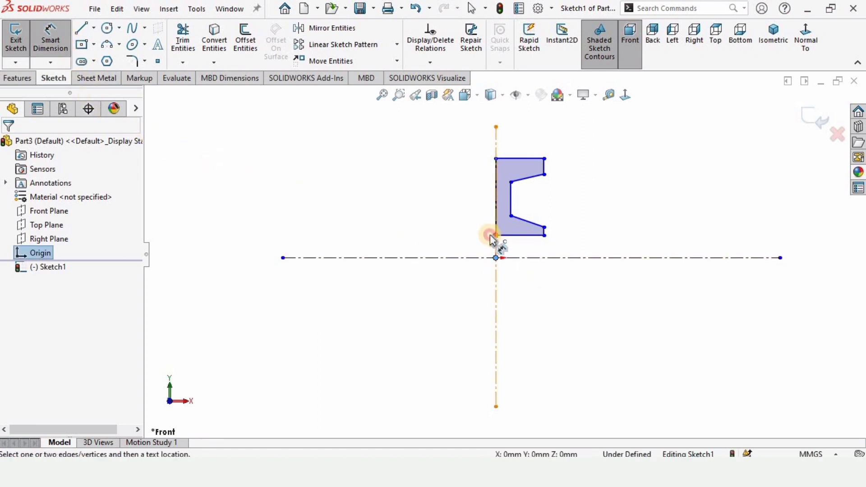
pyautogui.click(495, 236)
pyautogui.click(412, 264)
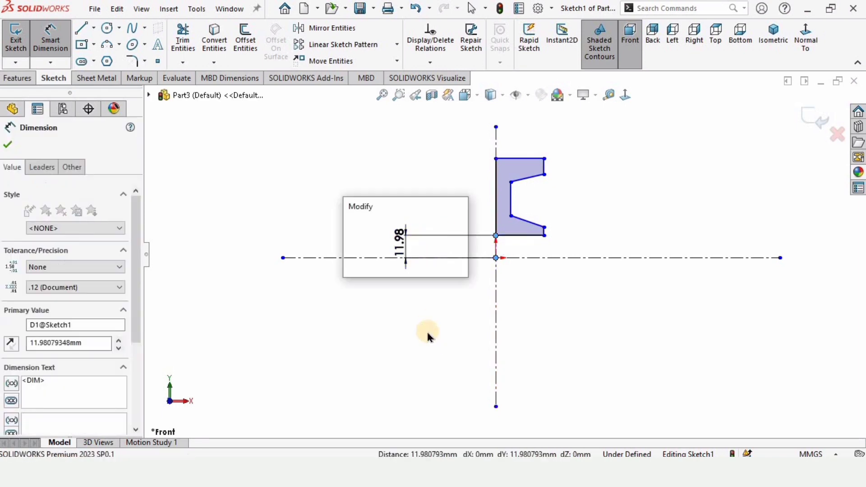
pyautogui.write('6')
pyautogui.press('Return')
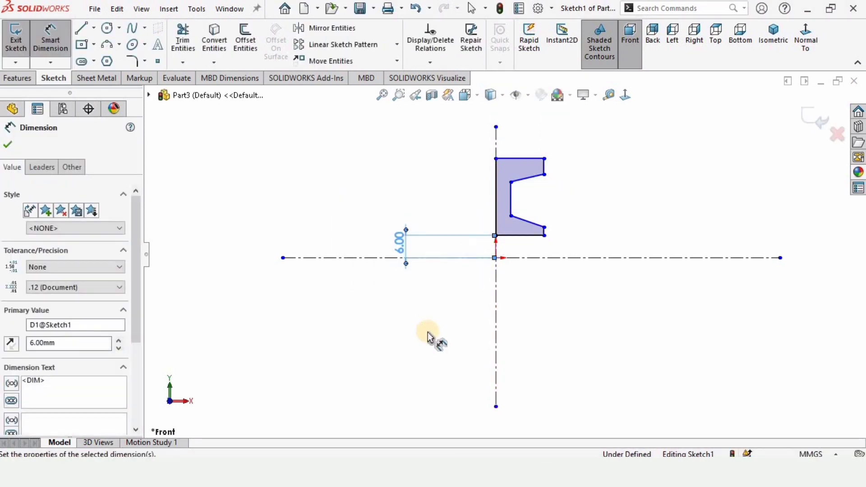
pyautogui.moveTo(401, 245); pyautogui.dragTo(460, 255)
pyautogui.click(441, 290)
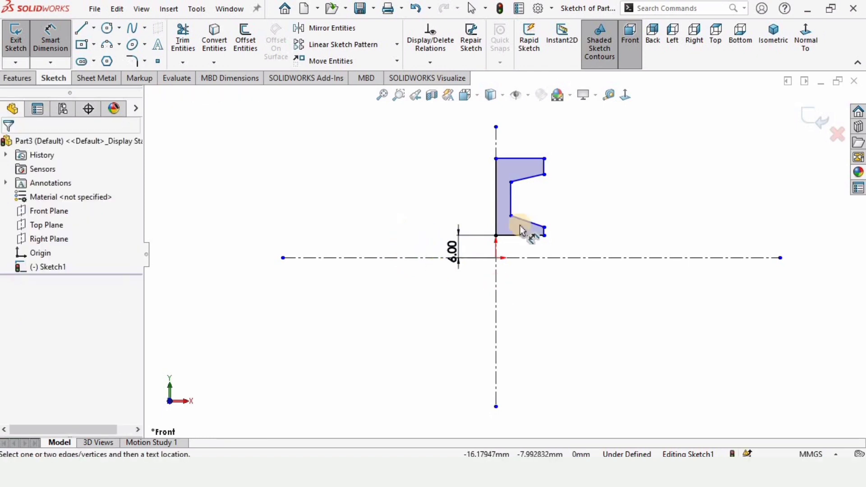
# Dimension the profile's long vertical edge on the centerline as 30 mm.
pyautogui.click(496, 173)
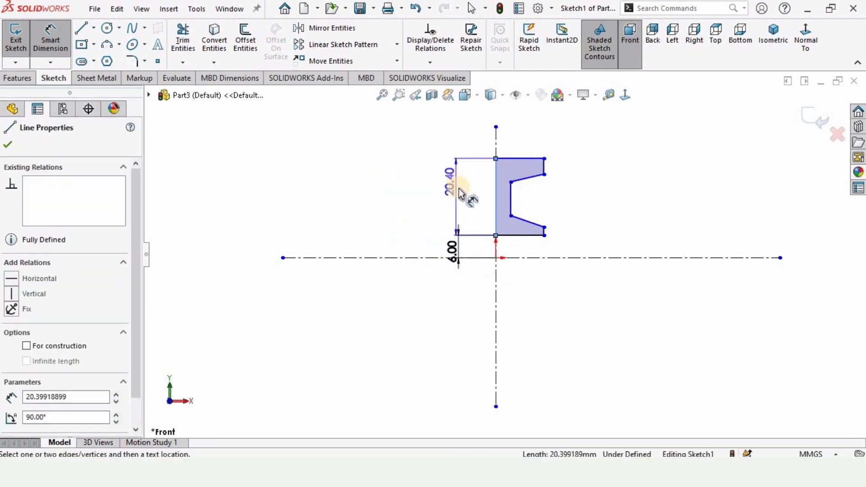
pyautogui.click(446, 201)
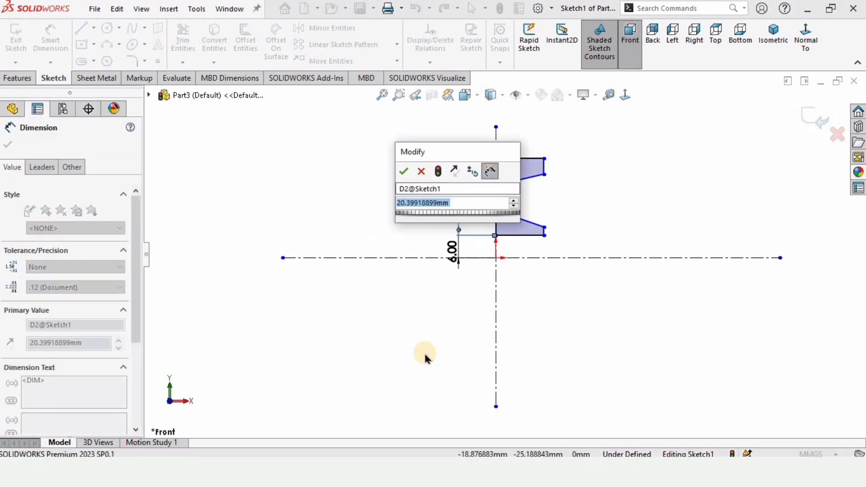
pyautogui.write('30')
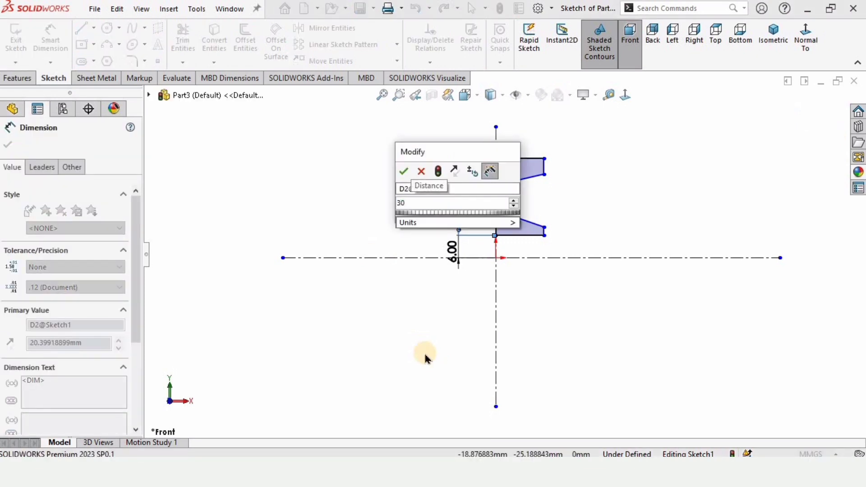
pyautogui.press('Return')
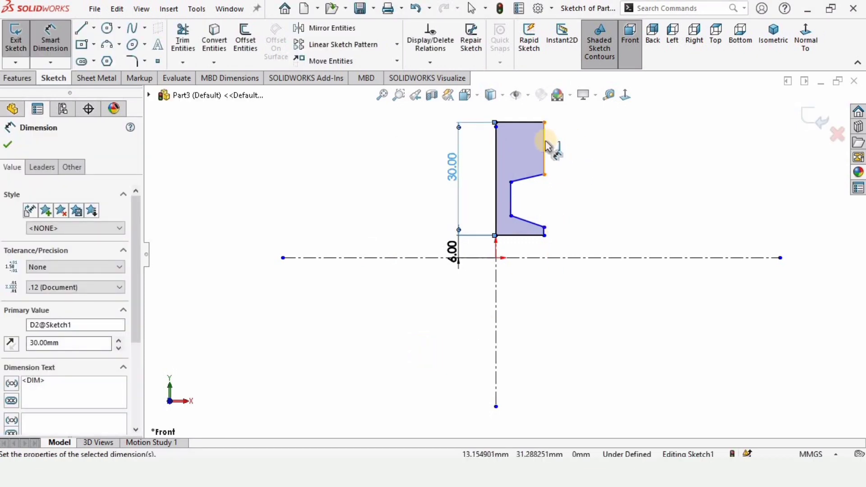
# Dimension the profile's top horizontal edge as 13 mm.
pyautogui.scroll(1, 545, 142)
pyautogui.scroll(-1, 541, 147)
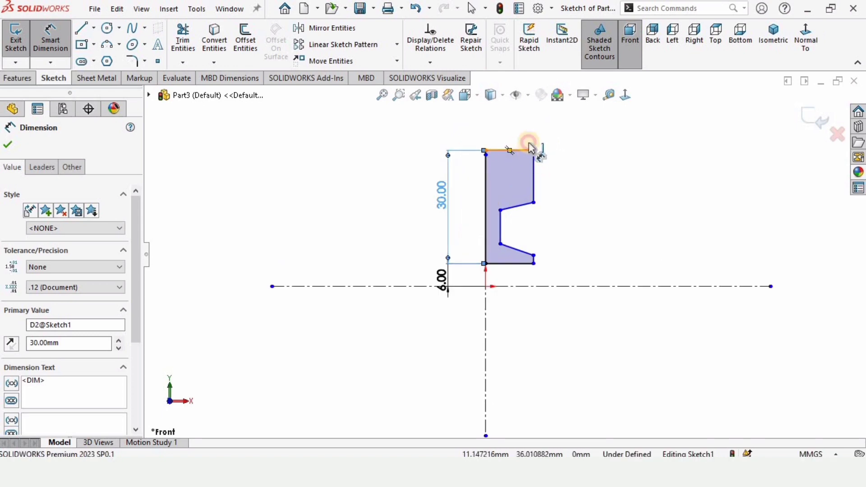
pyautogui.click(531, 153)
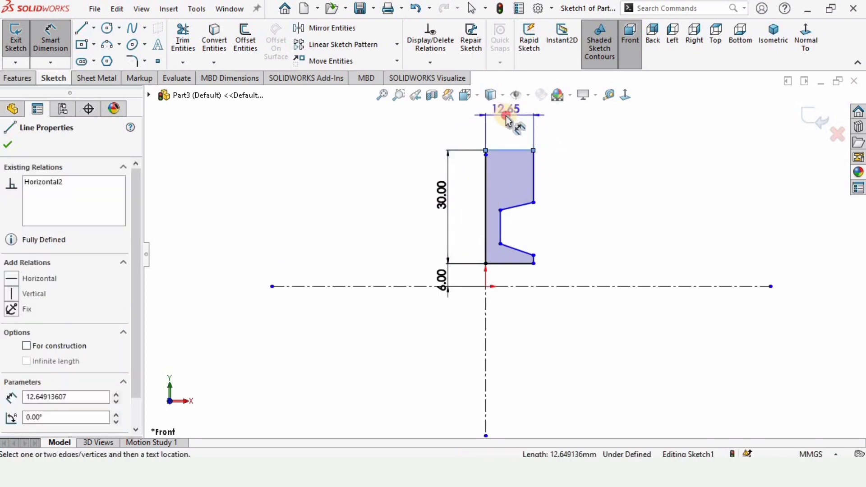
pyautogui.click(506, 118)
pyautogui.write('13')
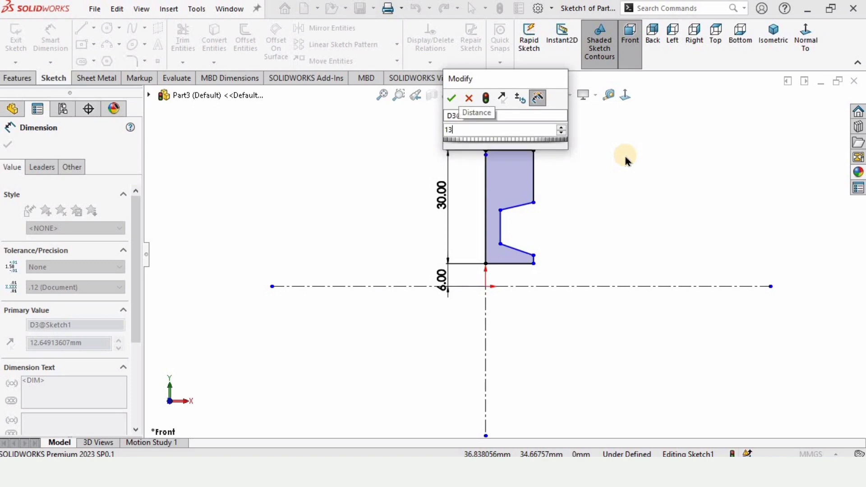
pyautogui.press('Return')
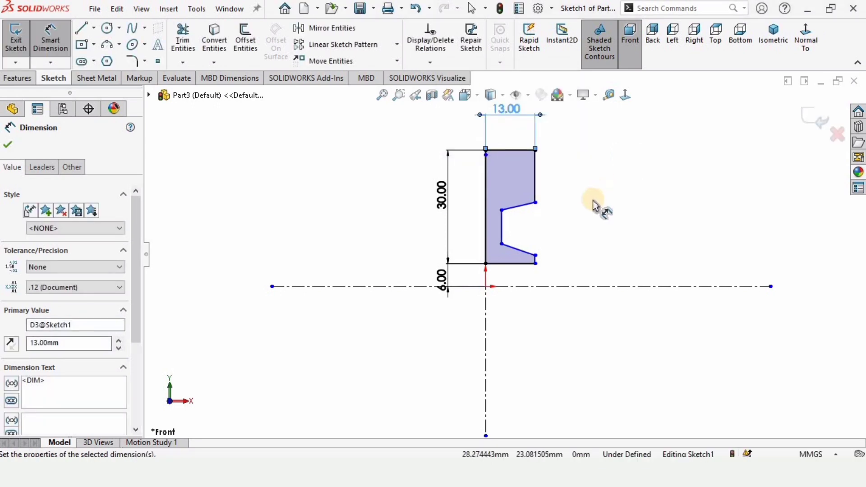
# Dimension the web thickness between the inner vertical line and the long vertical edge as 4 mm, placed above the profile.
pyautogui.click(501, 221)
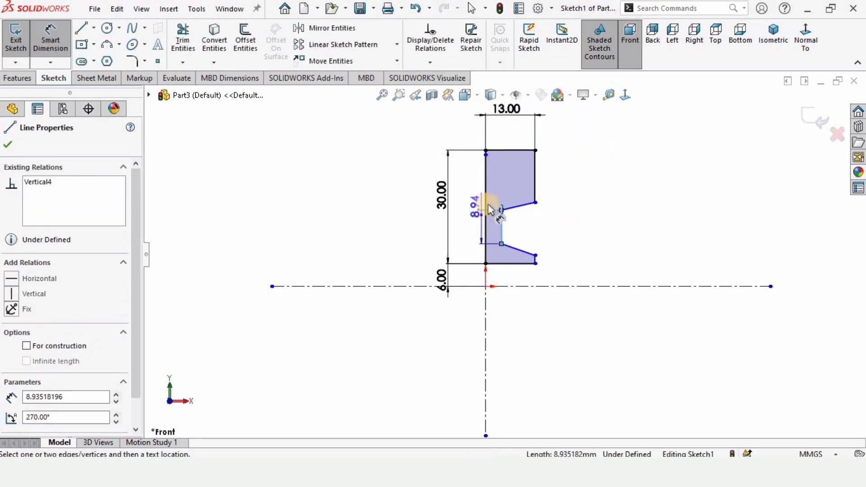
pyautogui.click(486, 208)
pyautogui.scroll(3, 518, 199)
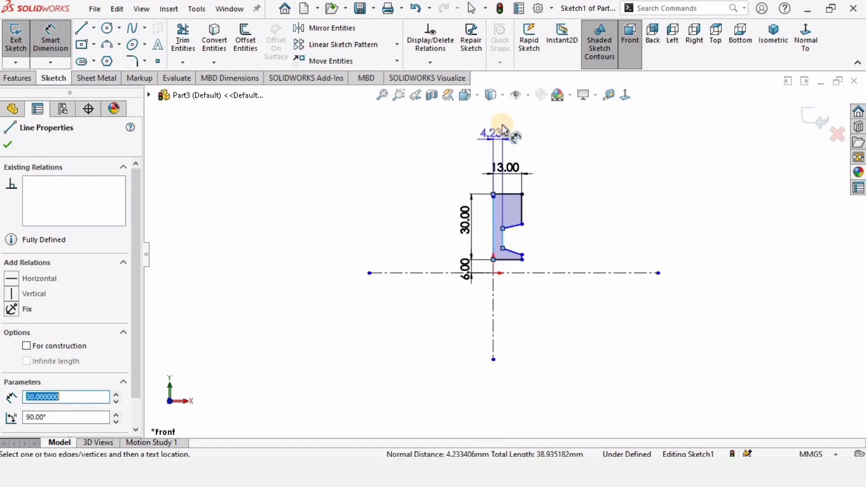
pyautogui.click(504, 131)
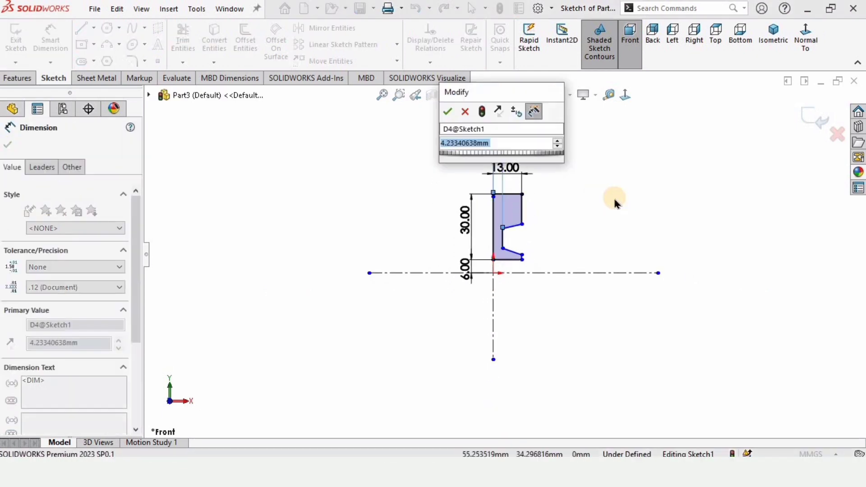
pyautogui.write('4')
pyautogui.press('Return')
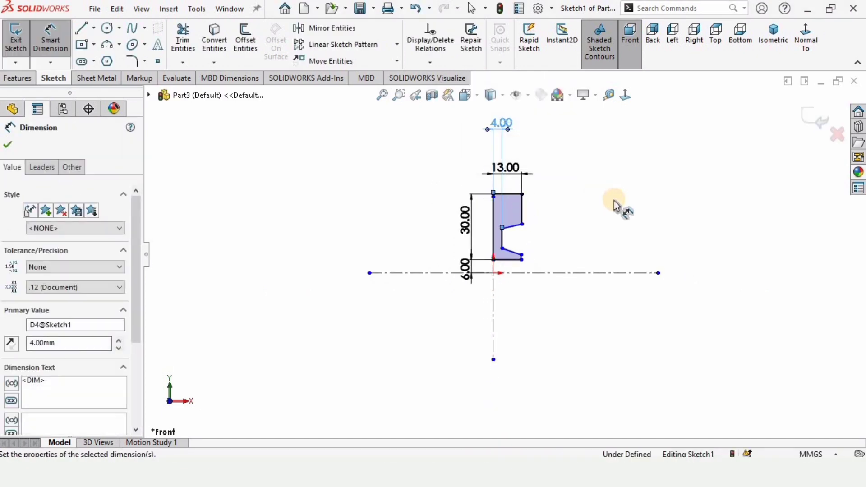
# Move the 13 mm width dimension from above the profile to below its bottom edge.
pyautogui.moveTo(514, 169)
pyautogui.mouseDown()
pyautogui.moveTo(522, 307)
pyautogui.moveTo(508, 280)
pyautogui.mouseUp()
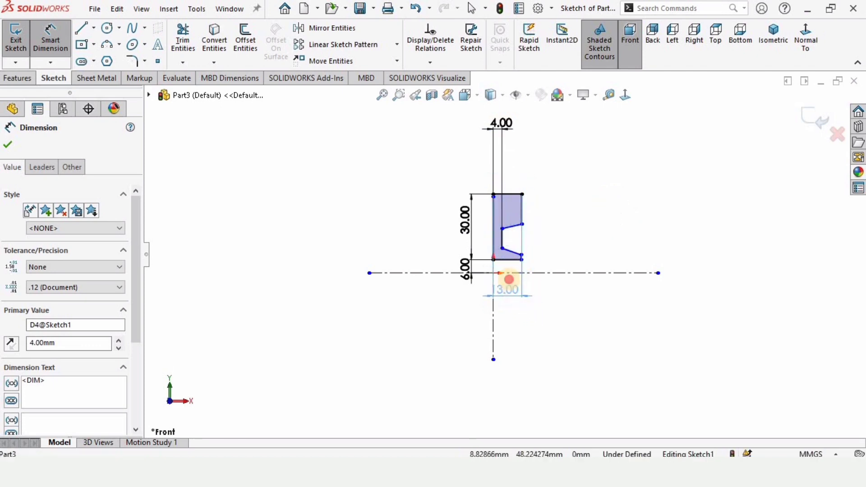
pyautogui.scroll(1, 513, 224)
pyautogui.scroll(-2, 519, 227)
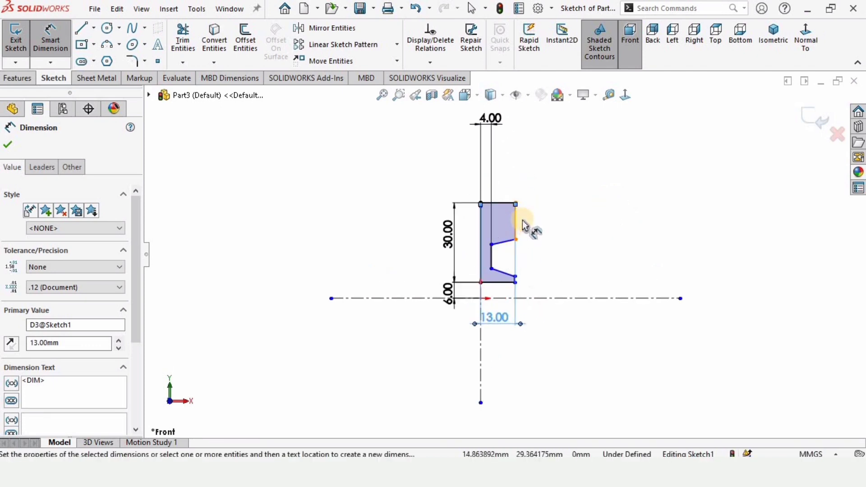
pyautogui.click(575, 224)
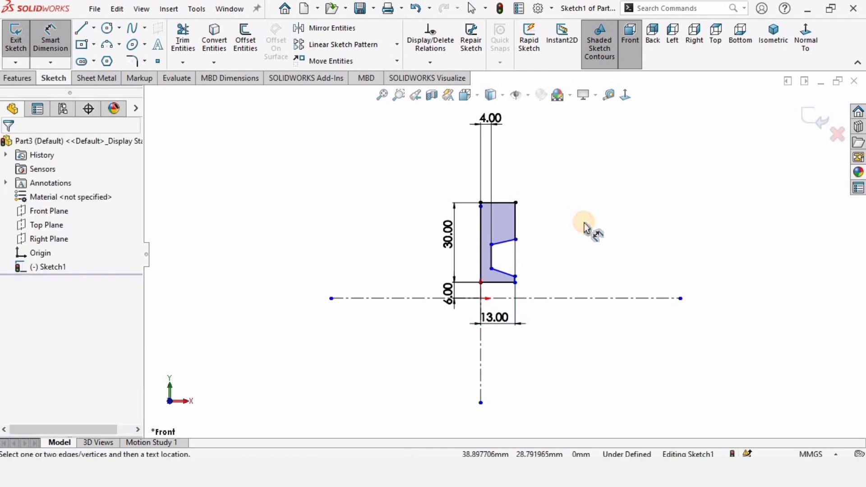
# Dimension the short vertical edge at the end of the upper flange as 4 mm.
pyautogui.click(525, 217)
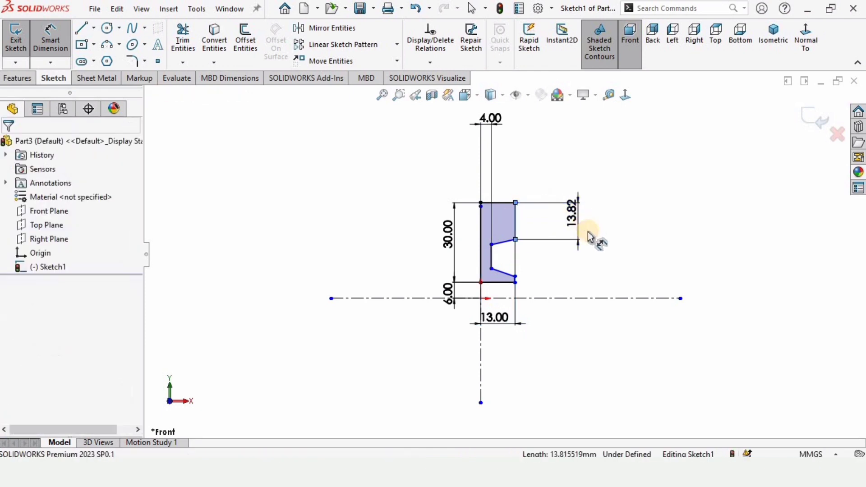
pyautogui.click(597, 245)
pyautogui.write('4')
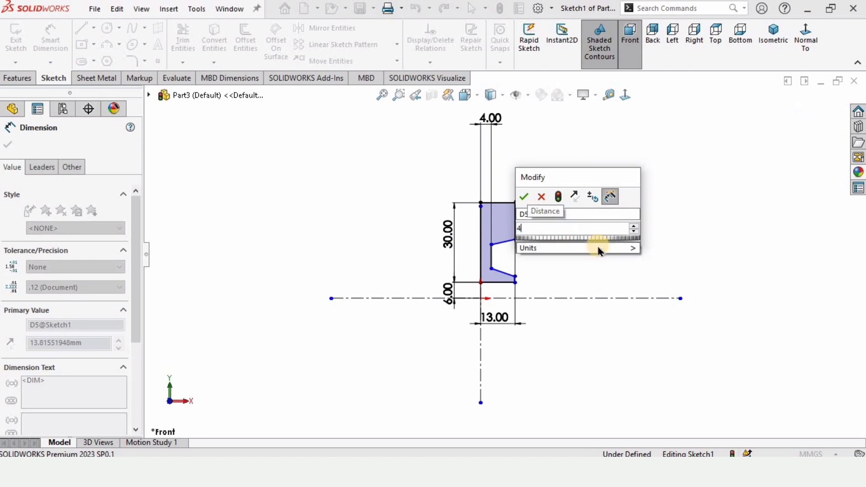
pyautogui.press('Return')
# Dimension the short vertical edge at the end of the lower flange as 4 mm.
pyautogui.scroll(-2, 552, 188)
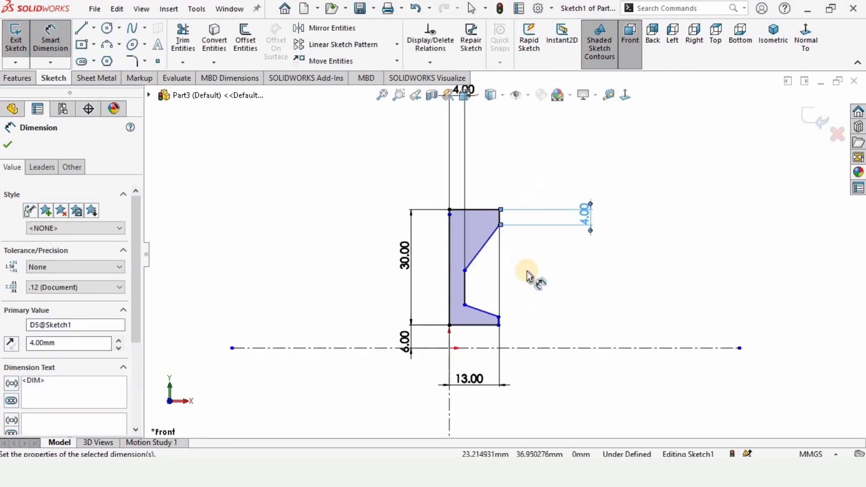
pyautogui.click(533, 311)
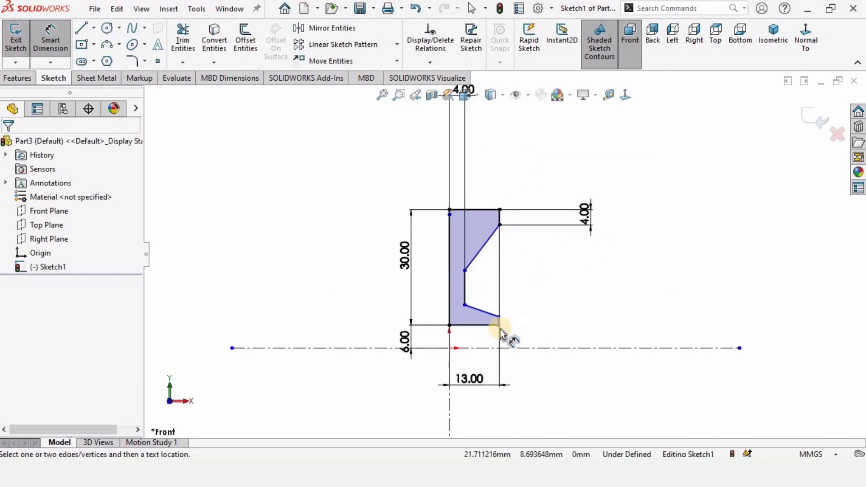
pyautogui.scroll(-1, 498, 336)
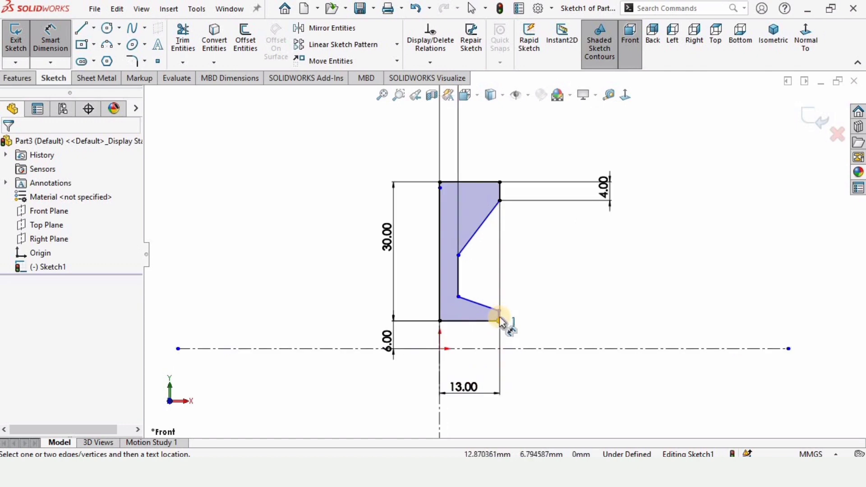
pyautogui.click(499, 317)
pyautogui.click(592, 333)
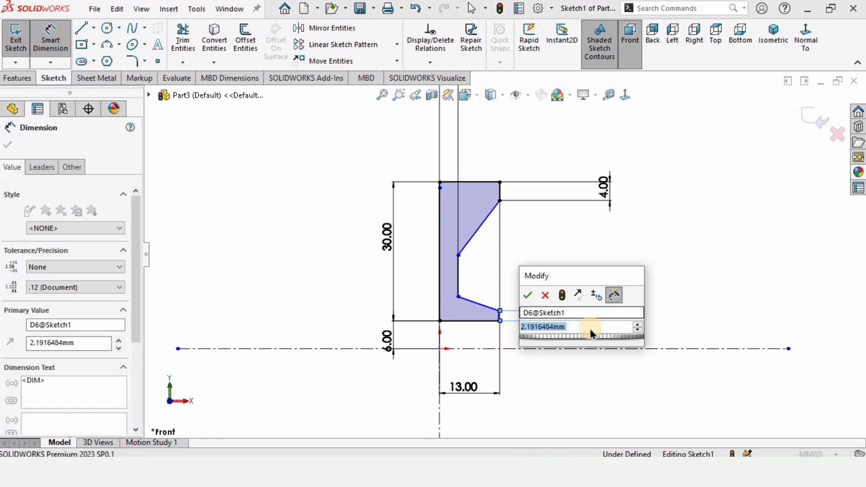
pyautogui.write('4')
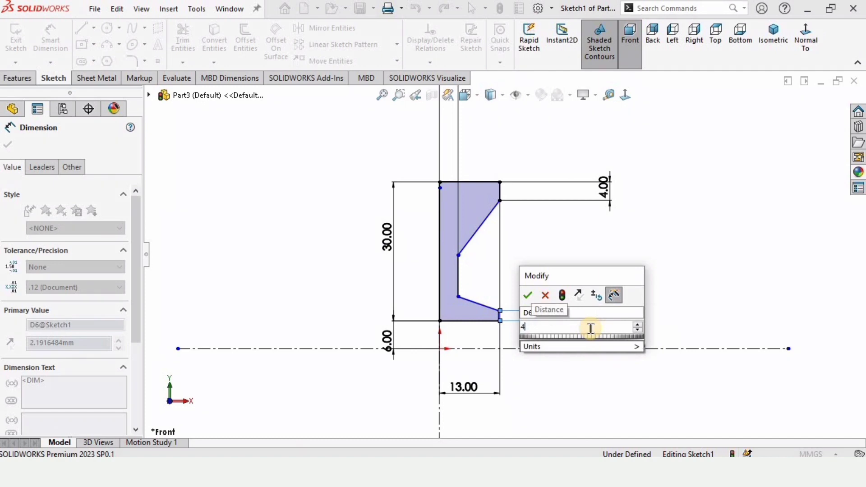
pyautogui.press('Return')
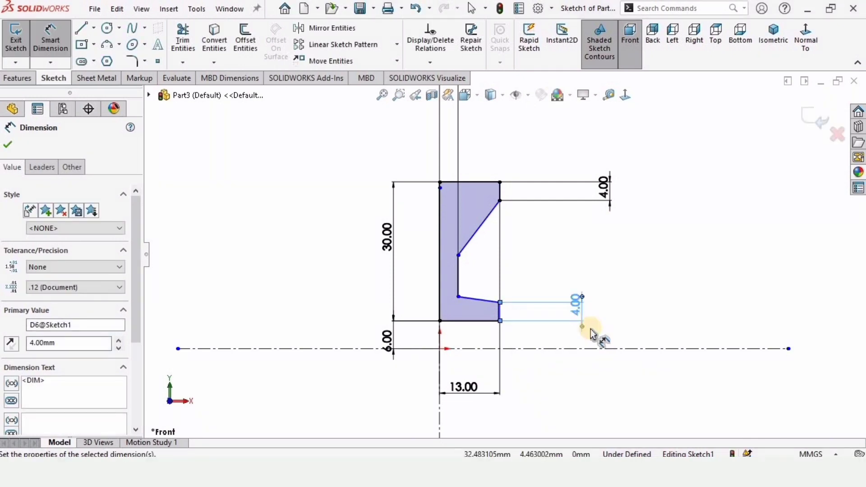
# Undo the lower flange edge's dimension and the 4 mm value on the upper flange edge.
pyautogui.hotkey('ctrl', 'z')
pyautogui.hotkey('ctrl', 'z')
pyautogui.hotkey('ctrl', 'z')
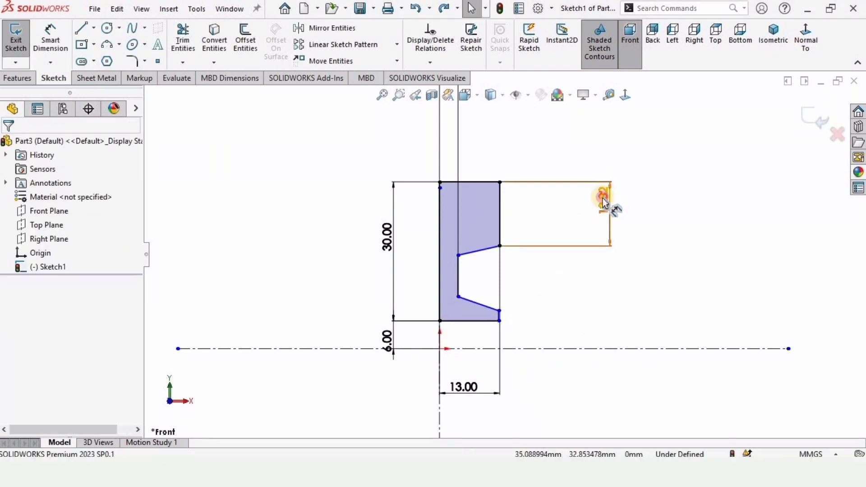
# Set the upper flange's short vertical edge dimension back to 4 mm and leave the dimension tool.
pyautogui.doubleClick(609, 205)
pyautogui.write('4')
pyautogui.press('Return')
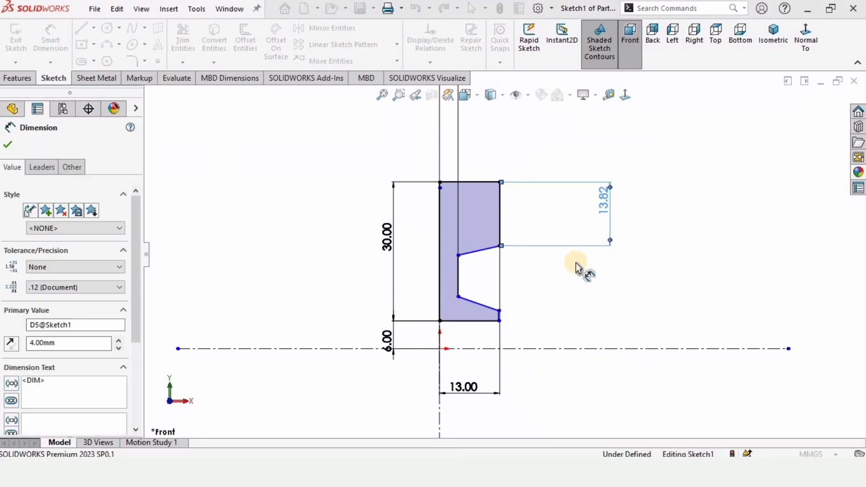
pyautogui.press('Escape')
# Add an Equal relation between the short vertical end edges of the upper and lower flanges.
pyautogui.scroll(4, 496, 250)
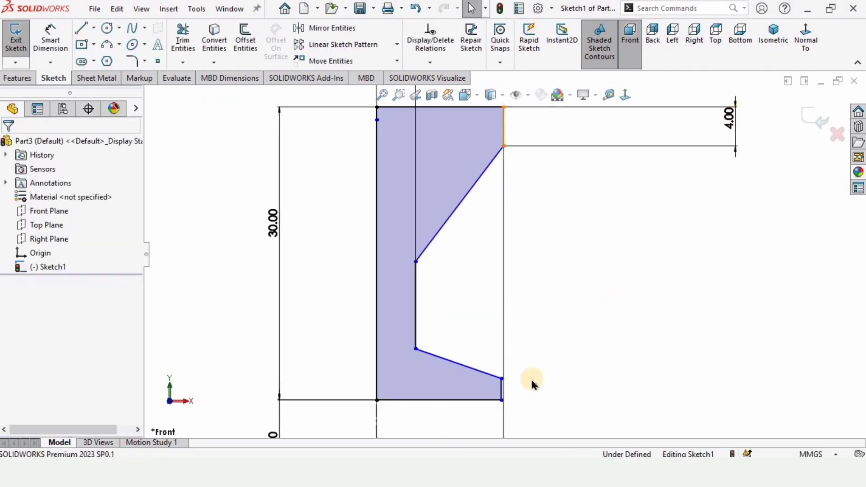
pyautogui.click(501, 396)
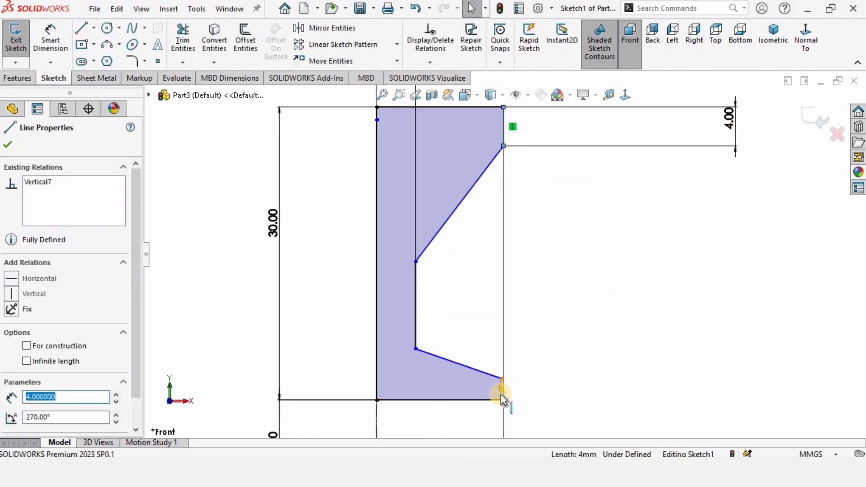
pyautogui.keyDown('ctrl'); pyautogui.click(501, 394); pyautogui.keyUp('ctrl')
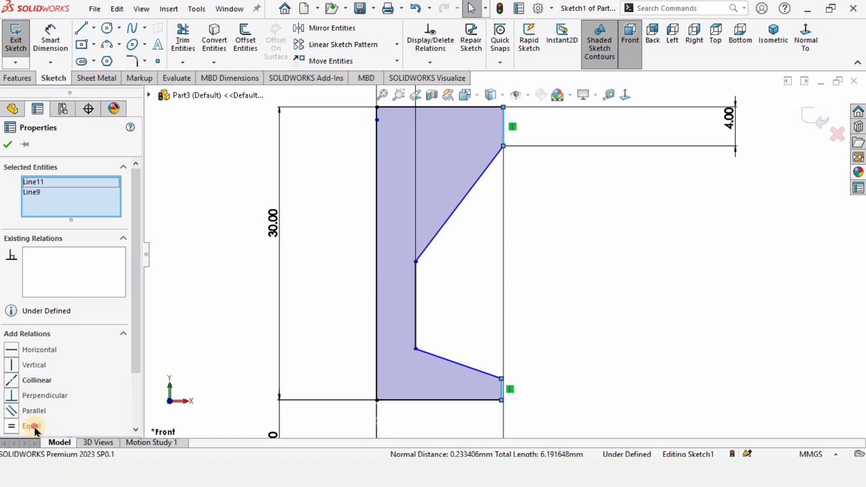
pyautogui.click(33, 427)
pyautogui.click(576, 339)
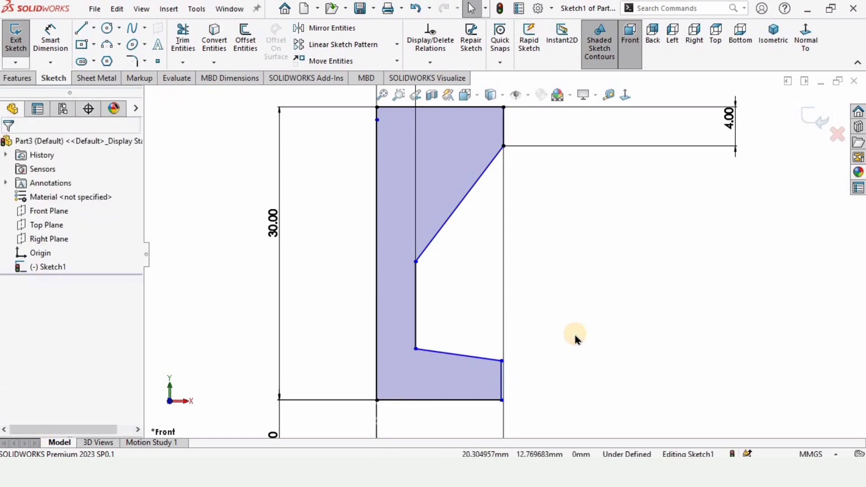
# Add an Equal relation between the profile's top and bottom horizontal edges.
pyautogui.press('f')
pyautogui.click(461, 173)
pyautogui.click(469, 315)
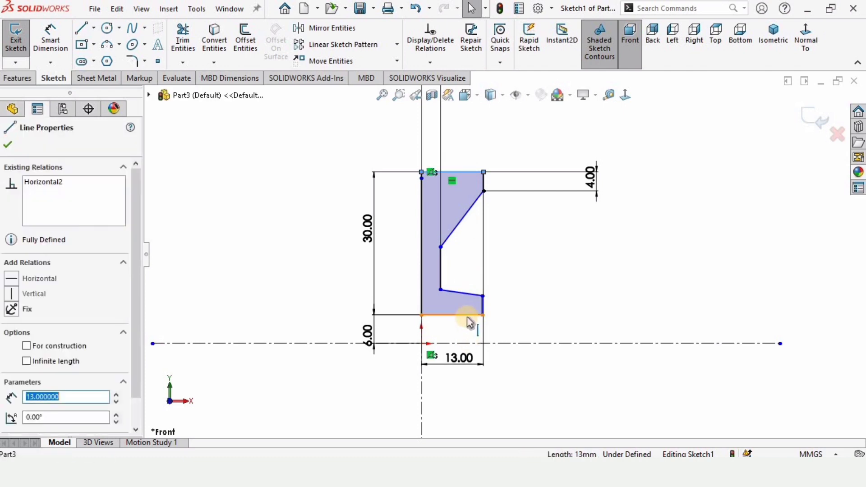
pyautogui.keyDown('ctrl'); pyautogui.click(467, 316); pyautogui.keyUp('ctrl')
pyautogui.click(31, 426)
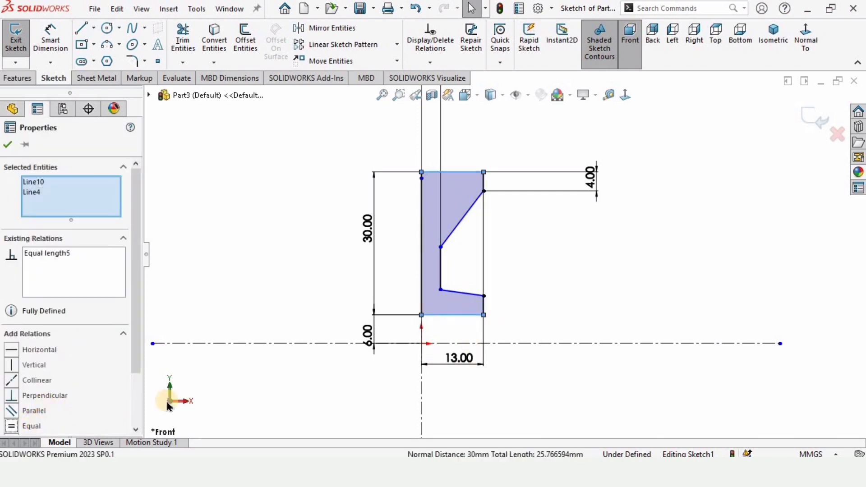
pyautogui.scroll(-2, 459, 330)
pyautogui.click(575, 258)
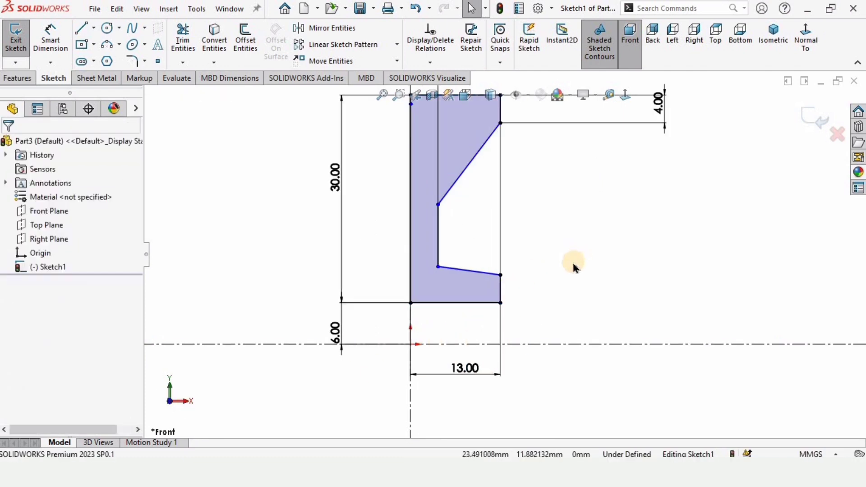
# Dimension the angle between the inner vertical web edge and the upper flange's sloped edge at 105°.
pyautogui.scroll(1, 571, 258)
pyautogui.click(51, 37)
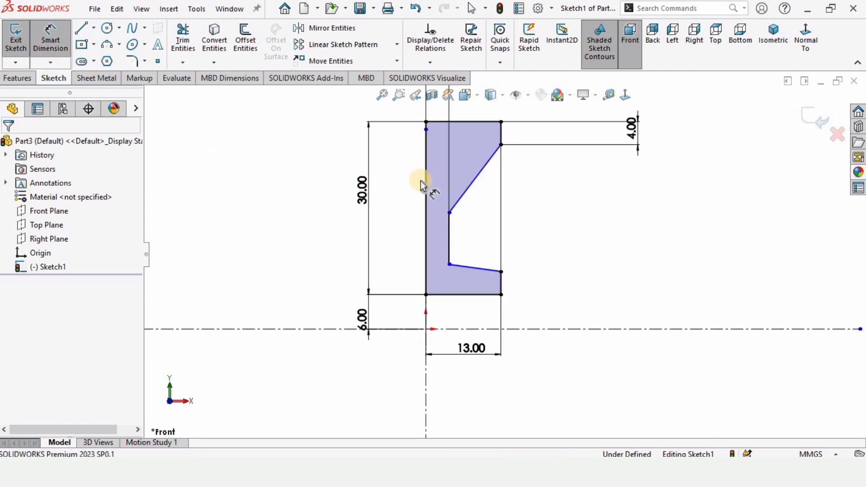
pyautogui.scroll(1, 474, 189)
pyautogui.click(449, 225)
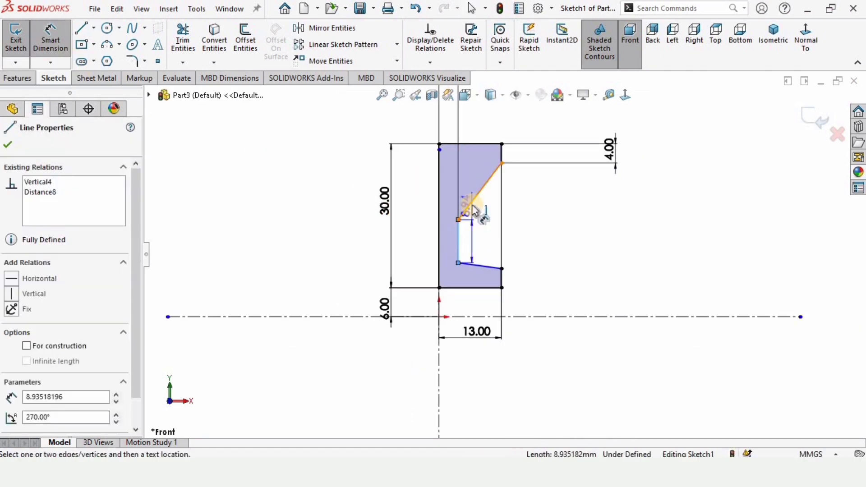
pyautogui.click(472, 209)
pyautogui.click(596, 249)
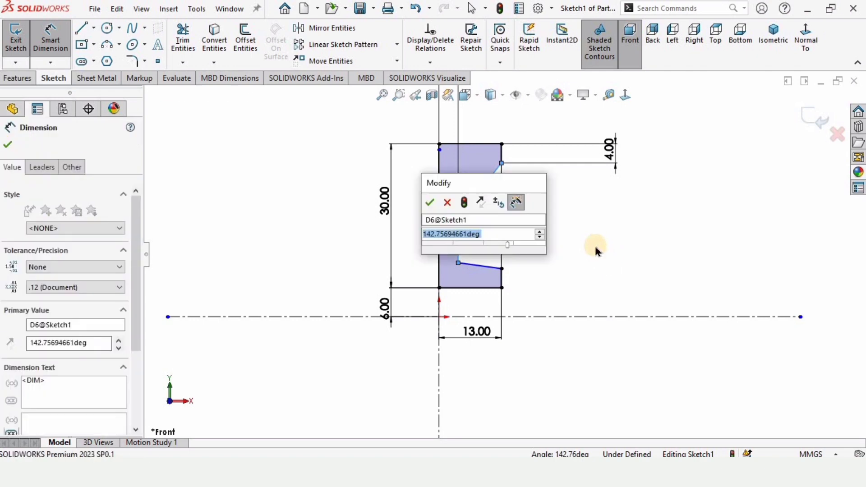
pyautogui.write('105')
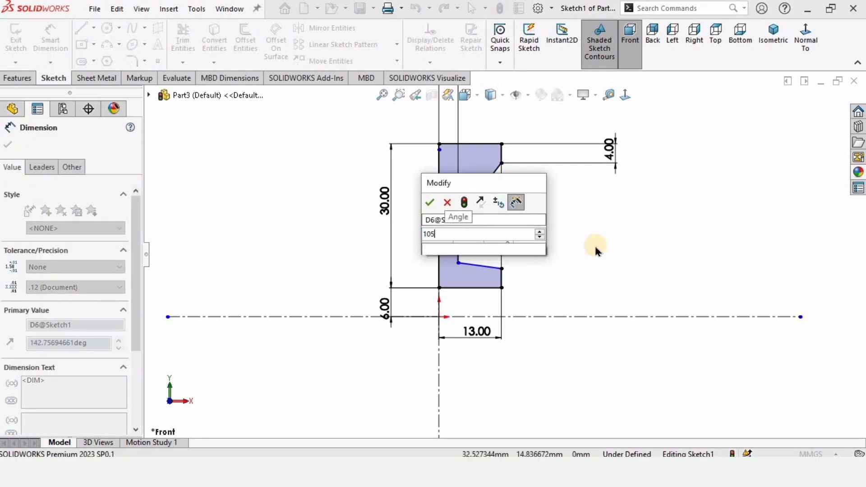
pyautogui.press('Return')
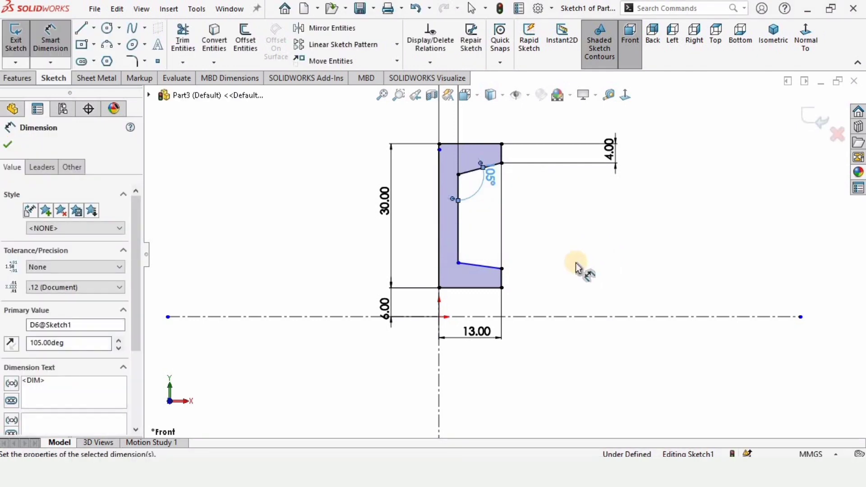
pyautogui.press('Escape')
# Dimension the angle between the inner vertical web edge and the lower flange's sloped edge at 105°, and close the dimension tool.
pyautogui.click(45, 30)
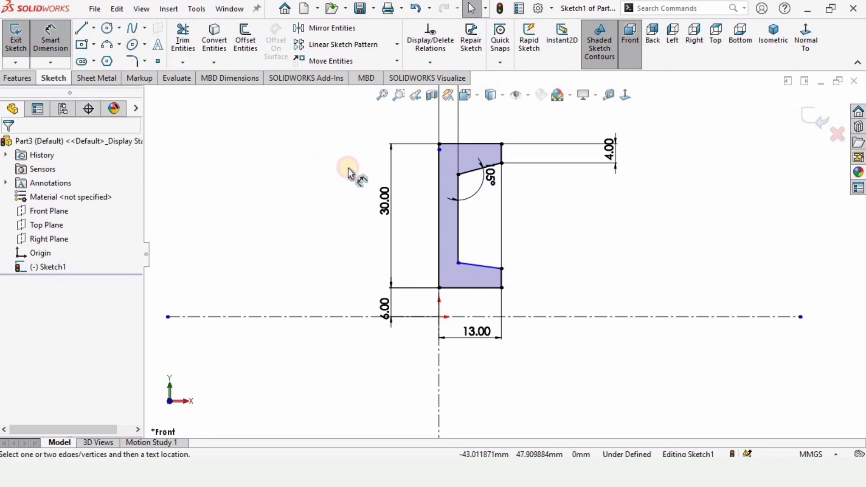
pyautogui.click(458, 228)
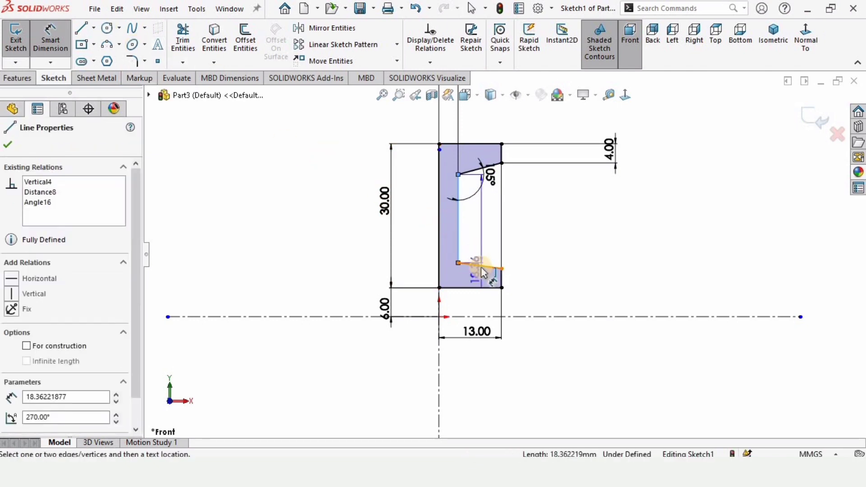
pyautogui.click(484, 262)
pyautogui.click(560, 256)
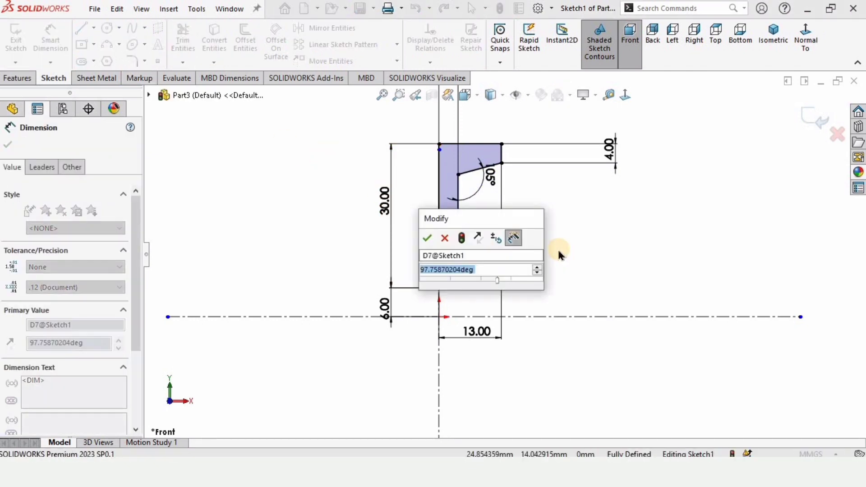
pyautogui.write('105')
pyautogui.press('Return')
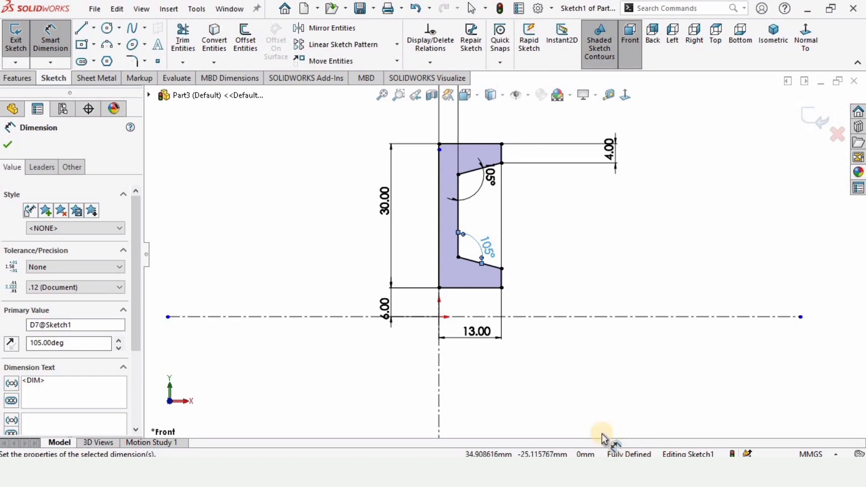
pyautogui.click(8, 145)
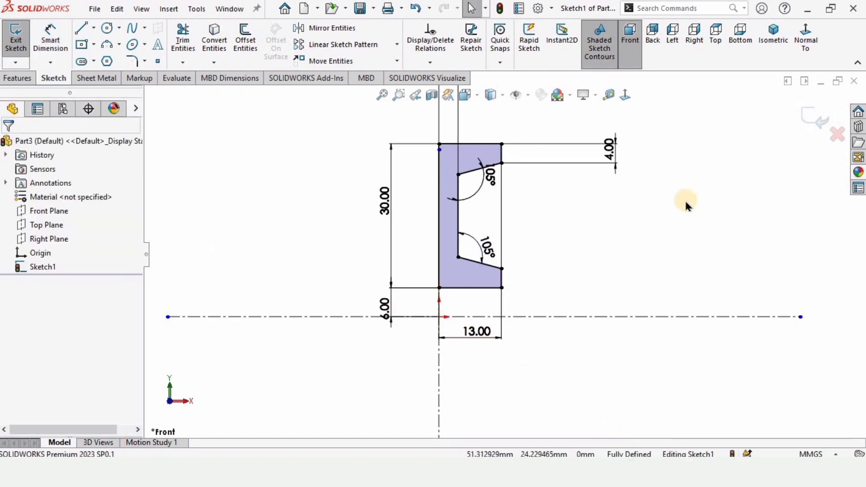
# Move the web's 4 mm thickness dimension down so it sits just above the profile.
pyautogui.press('f')
pyautogui.scroll(1, 488, 148)
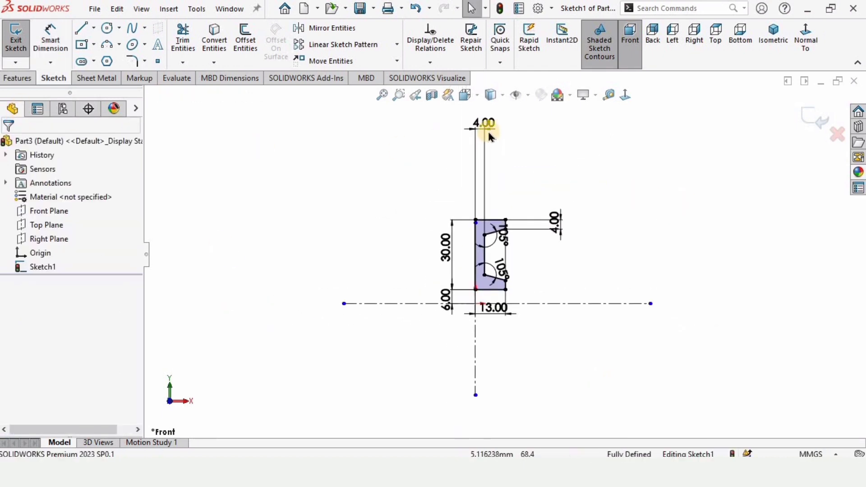
pyautogui.moveTo(488, 128); pyautogui.dragTo(495, 197)
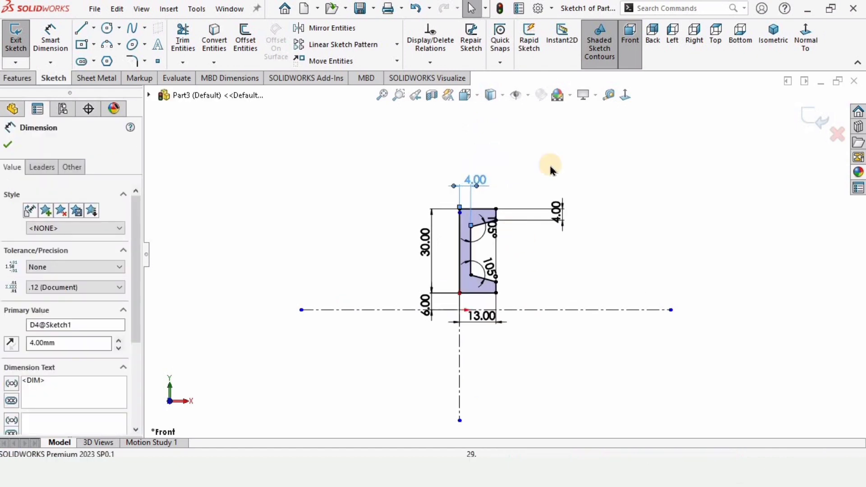
pyautogui.click(380, 161)
pyautogui.scroll(-3, 523, 260)
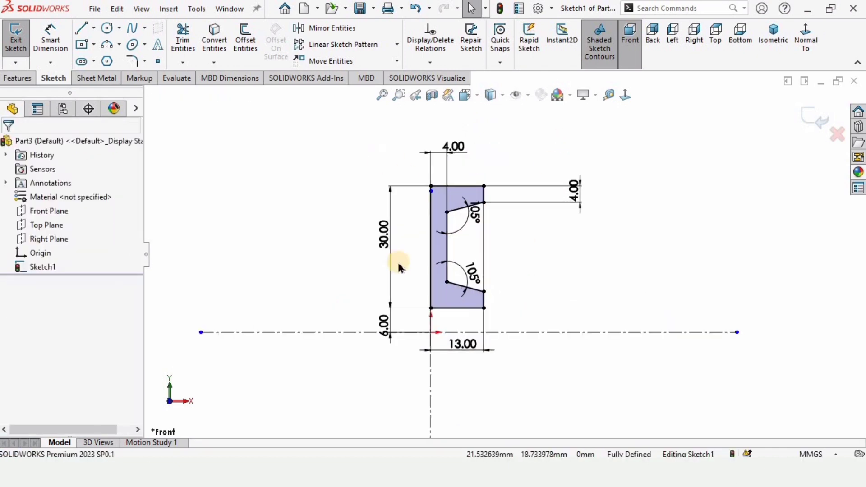
# Start a Revolved Boss/Base of the profile, Blind at 360°, with the horizontal centerline as the axis of revolution.
pyautogui.click(18, 78)
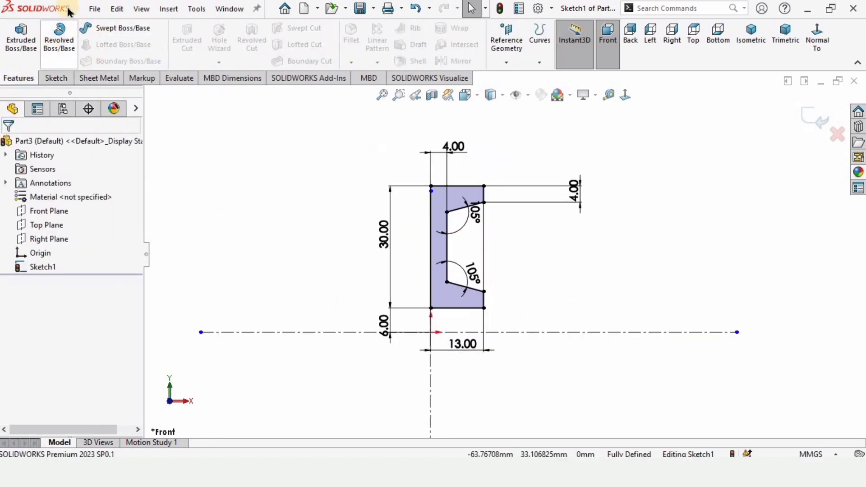
pyautogui.click(58, 40)
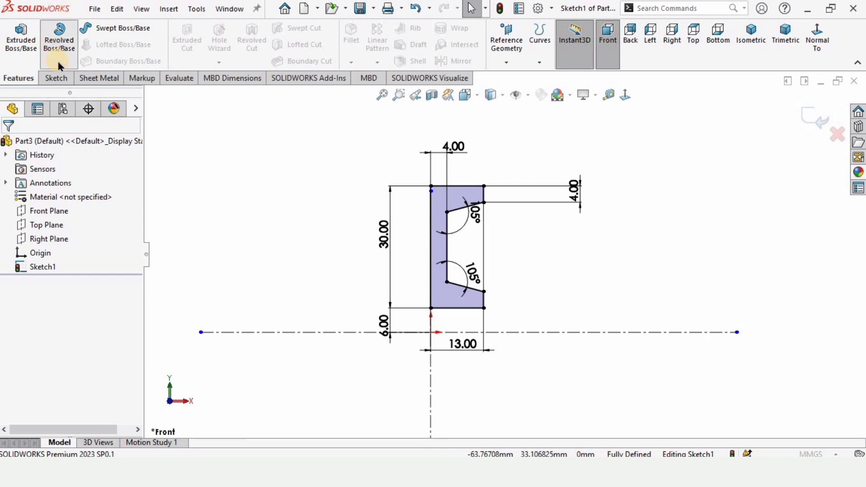
pyautogui.scroll(-3, 518, 206)
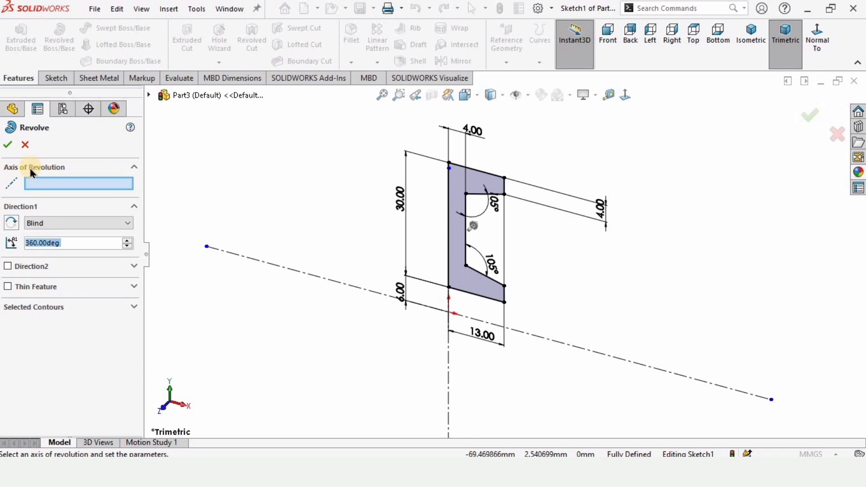
pyautogui.click(134, 169)
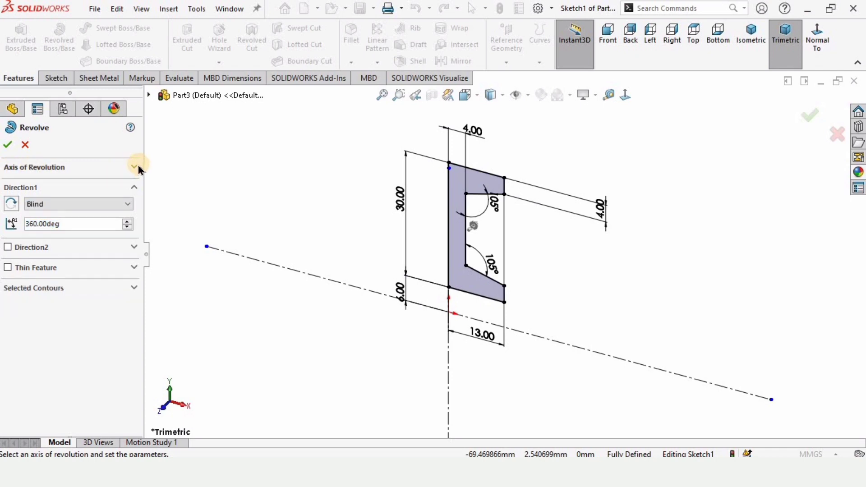
pyautogui.click(134, 168)
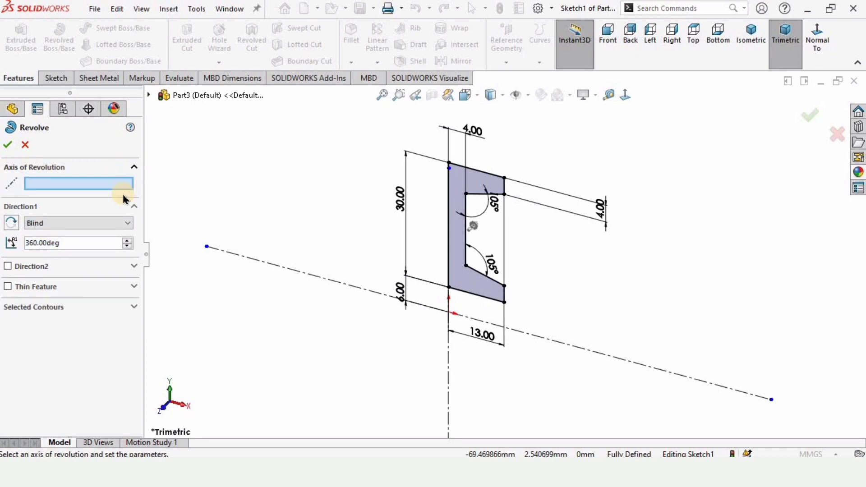
pyautogui.click(365, 293)
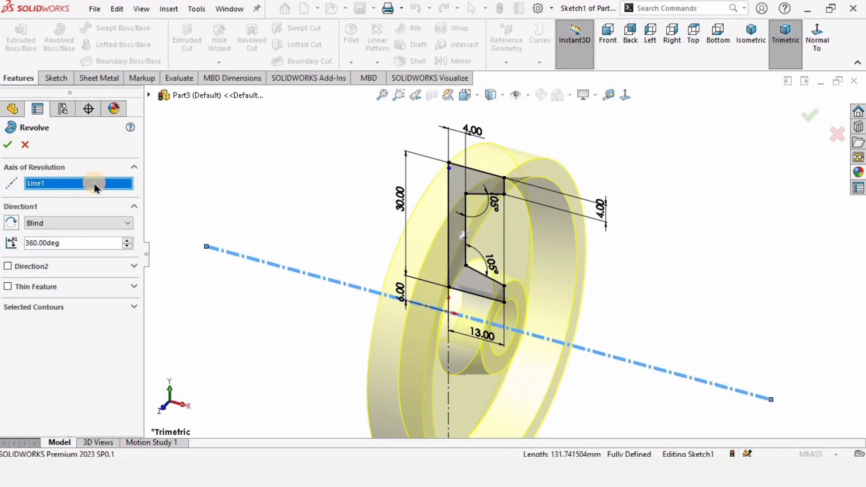
# Replace the axis of revolution with the vertical centerline and accept the 360° revolve.
pyautogui.press('Delete')
pyautogui.click(447, 355)
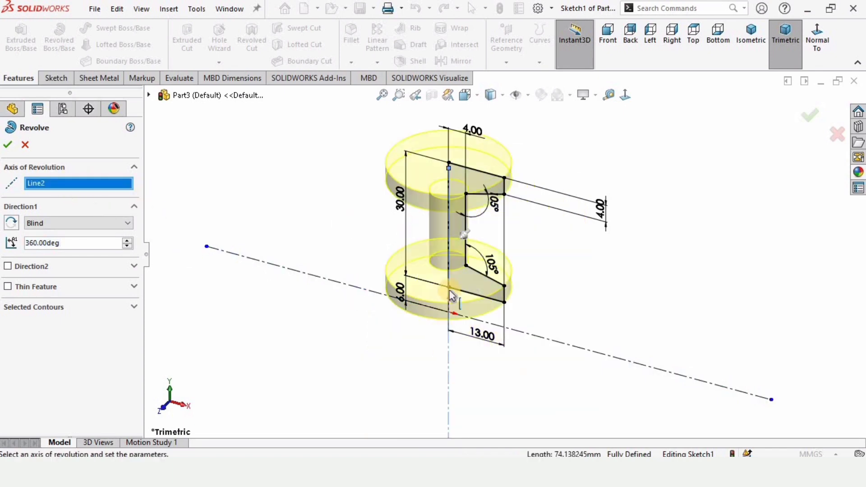
pyautogui.moveTo(453, 264); pyautogui.dragTo(516, 178, button='middle')
pyautogui.scroll(-2, 490, 214)
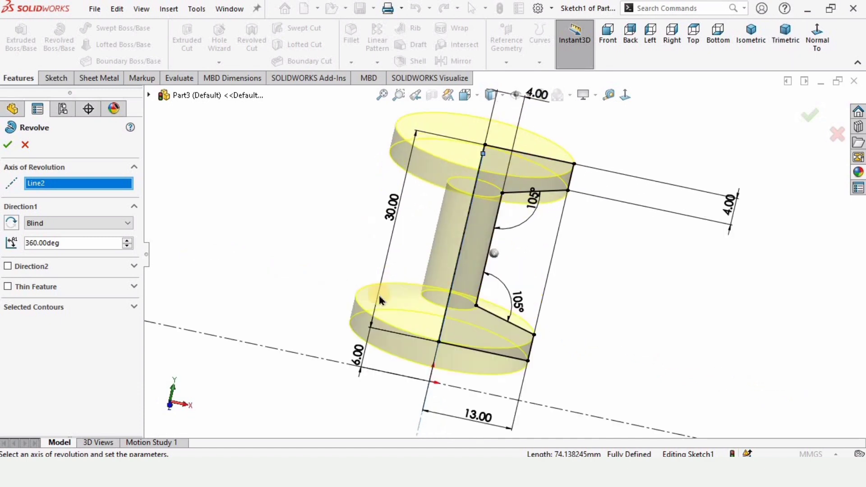
pyautogui.moveTo(380, 300)
pyautogui.mouseDown(button='middle')
pyautogui.moveTo(534, 290)
pyautogui.moveTo(670, 364)
pyautogui.moveTo(622, 376)
pyautogui.moveTo(600, 352)
pyautogui.mouseUp(button='middle')
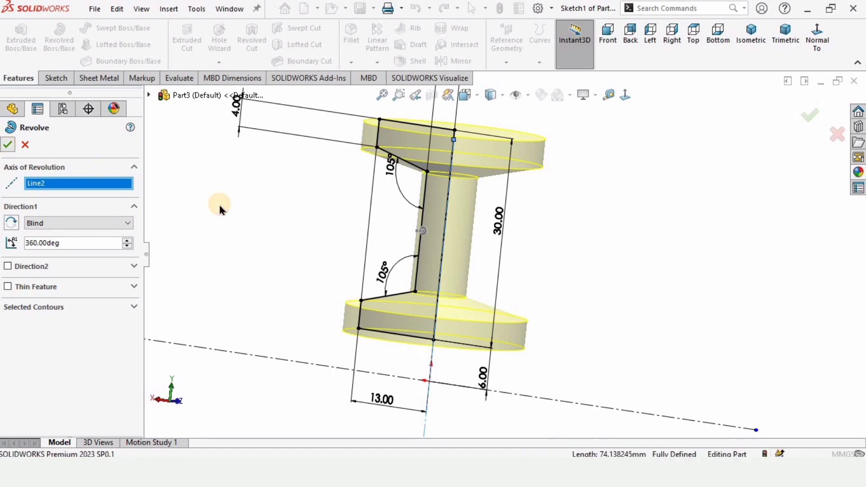
pyautogui.moveTo(483, 212); pyautogui.dragTo(325, 280, button='middle')
# Edit the revolve feature so the profile turns 360° about the horizontal centerline, and accept it.
pyautogui.click(40, 283)
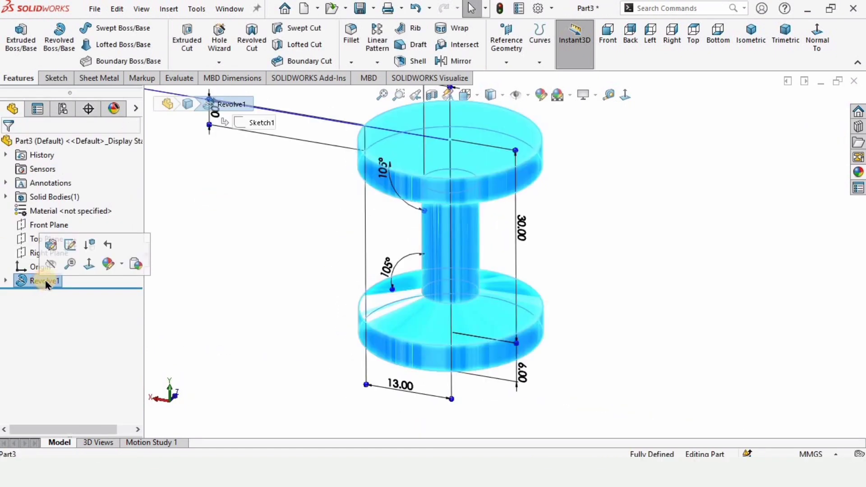
pyautogui.click(52, 249)
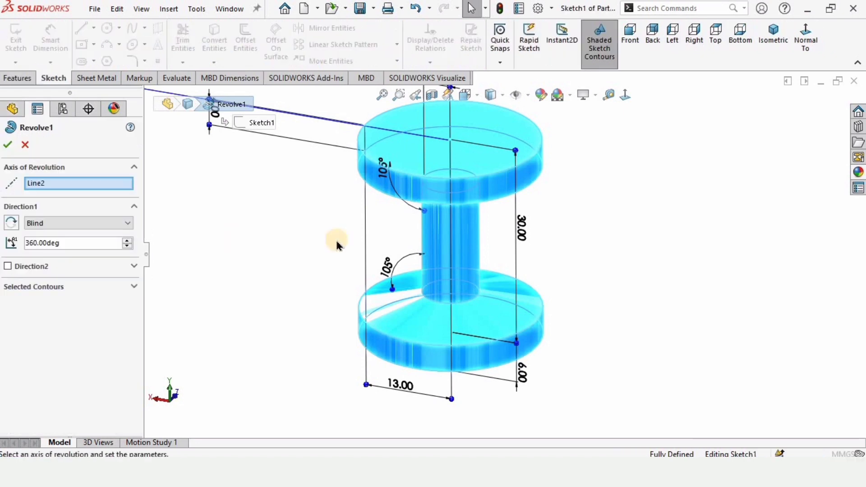
pyautogui.click(63, 190)
pyautogui.press('Delete')
pyautogui.scroll(-2, 306, 316)
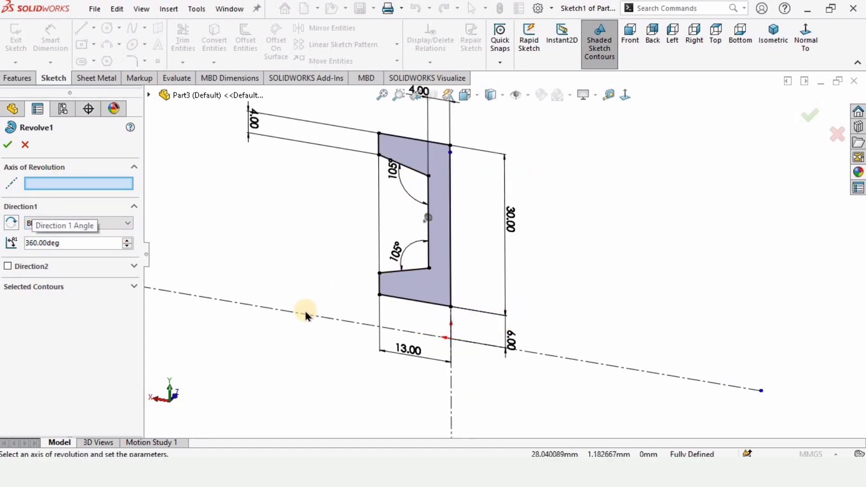
pyautogui.click(301, 318)
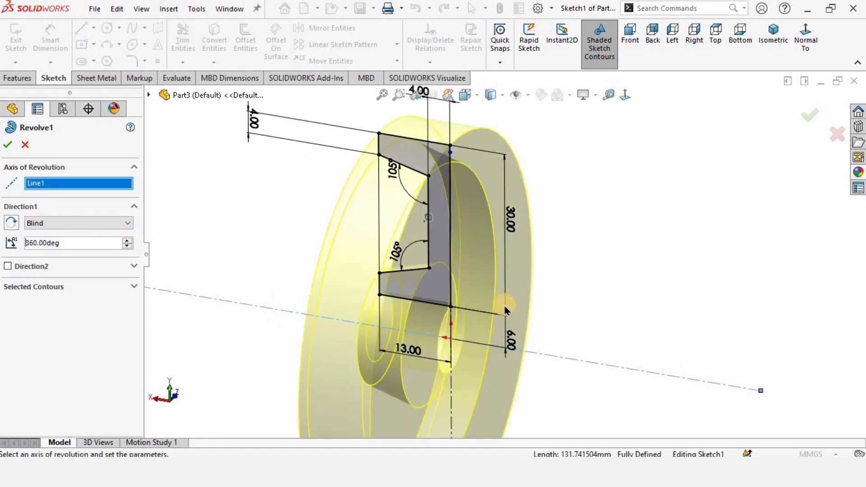
pyautogui.moveTo(505, 304); pyautogui.dragTo(505, 276, button='middle')
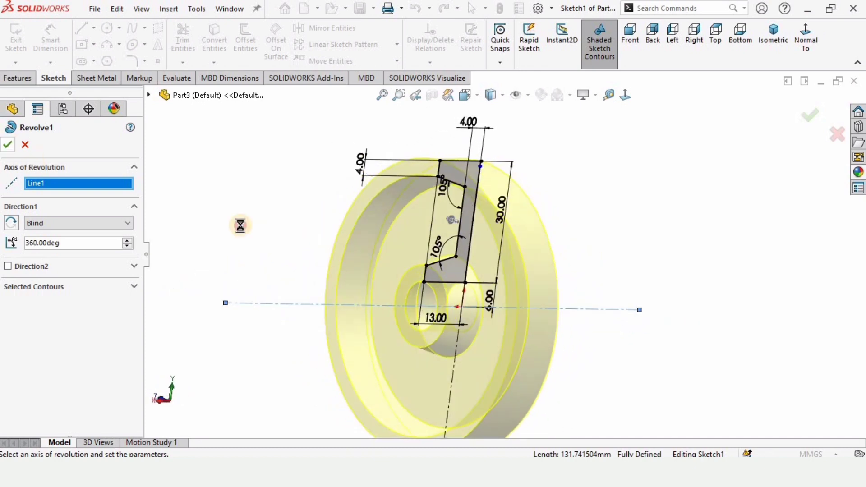
pyautogui.moveTo(519, 315); pyautogui.dragTo(553, 316, button='middle')
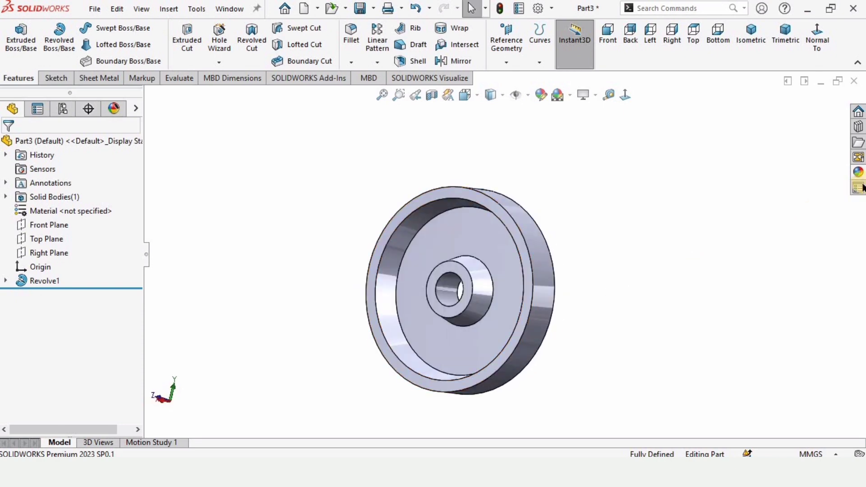
# Apply the satin finish nickel appearance from the Metal > Nickel group to the wheel.
pyautogui.click(858, 173)
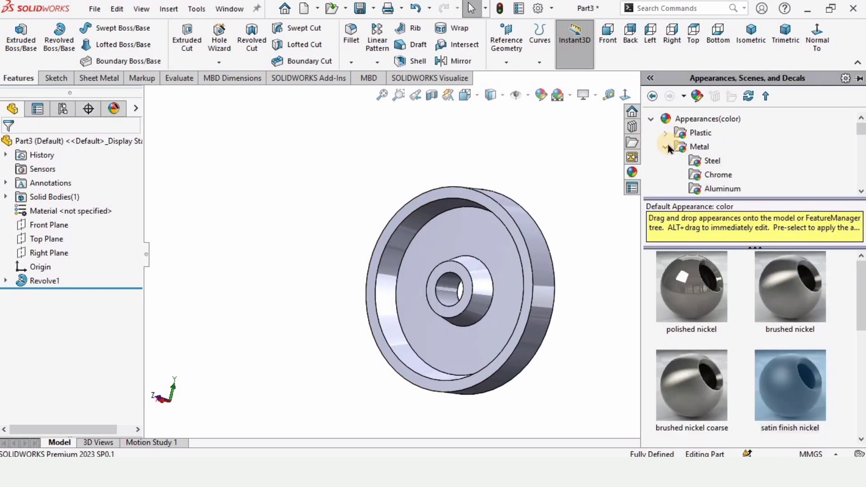
pyautogui.click(666, 147)
pyautogui.click(651, 119)
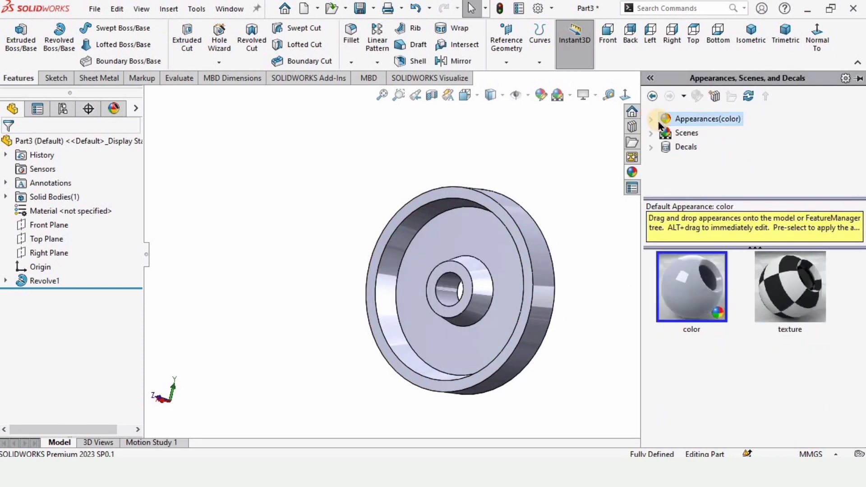
pyautogui.click(651, 120)
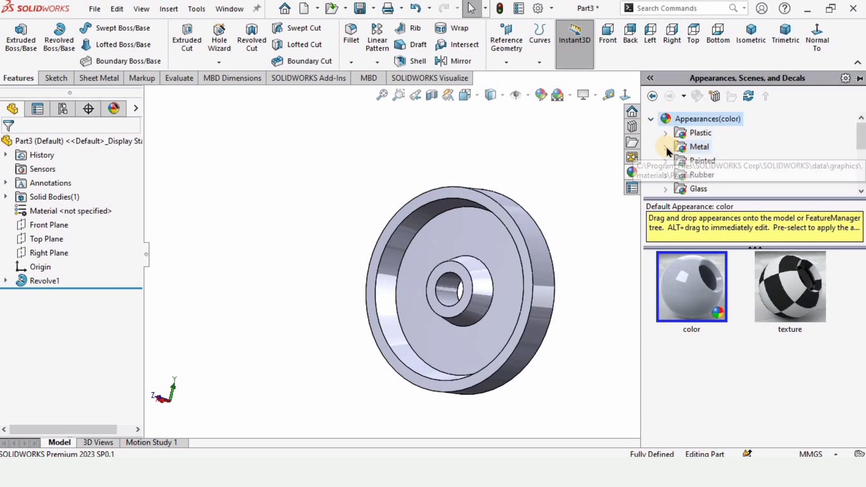
pyautogui.doubleClick(699, 147)
pyautogui.scroll(-2, 724, 177)
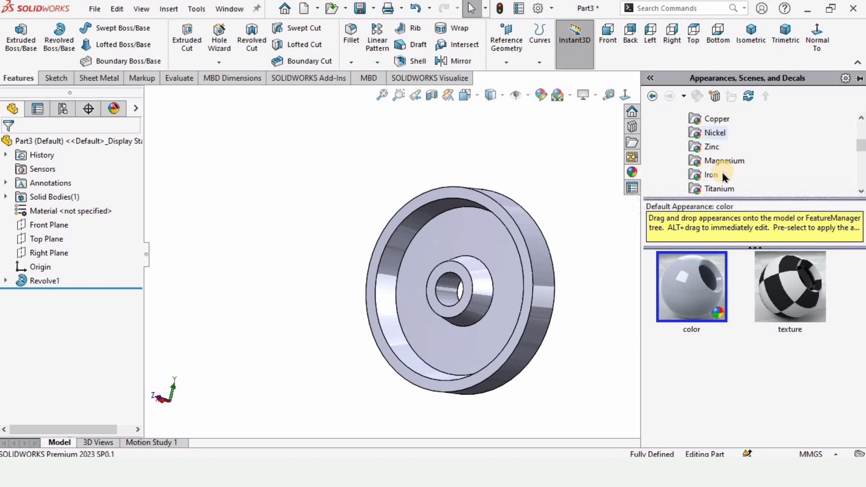
pyautogui.click(715, 132)
pyautogui.doubleClick(787, 397)
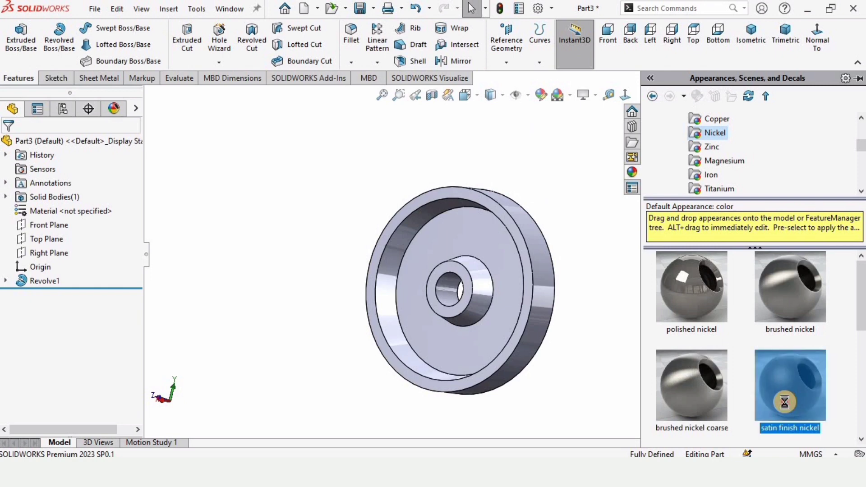
pyautogui.click(558, 372)
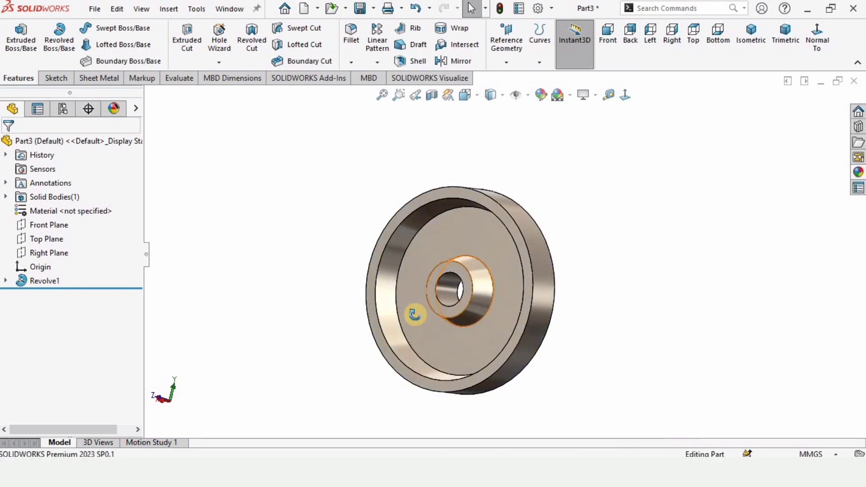
# Edit the revolve's profile sketch, set the profile's overall width to 10 mm, and exit the sketch.
pyautogui.moveTo(414, 313); pyautogui.dragTo(403, 344, button='middle')
pyautogui.scroll(-2, 404, 344)
pyautogui.moveTo(309, 354); pyautogui.dragTo(458, 216, button='middle')
pyautogui.rightClick(451, 194)
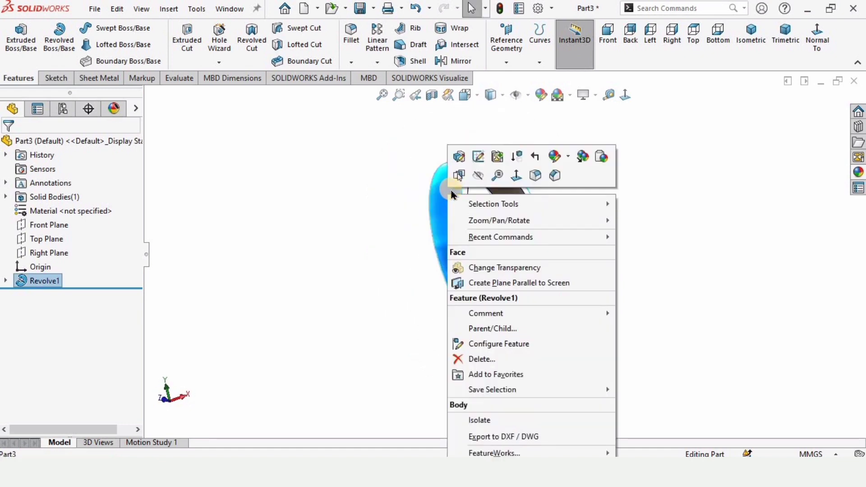
pyautogui.click(478, 157)
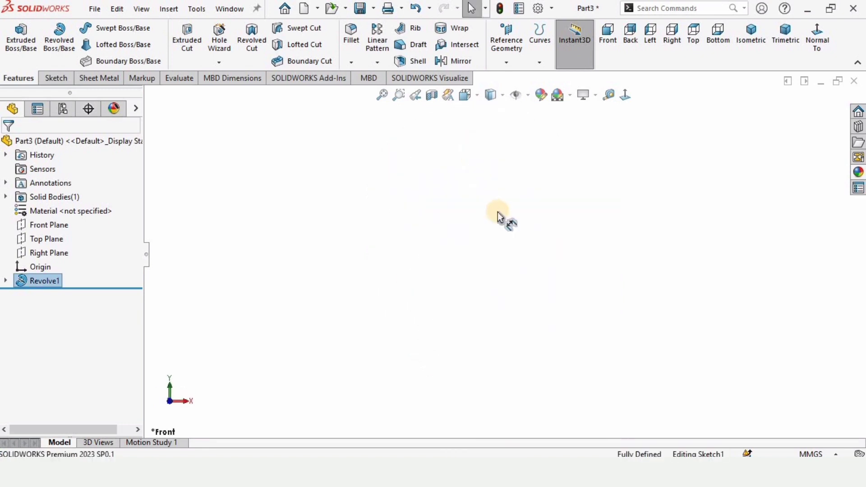
pyautogui.scroll(6, 503, 213)
pyautogui.scroll(-8, 525, 254)
pyautogui.scroll(3, 520, 276)
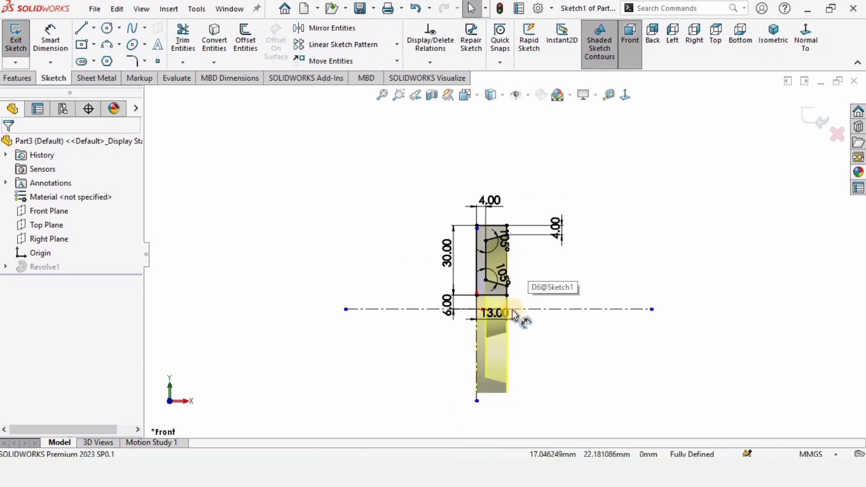
pyautogui.scroll(-4, 514, 315)
pyautogui.doubleClick(491, 268)
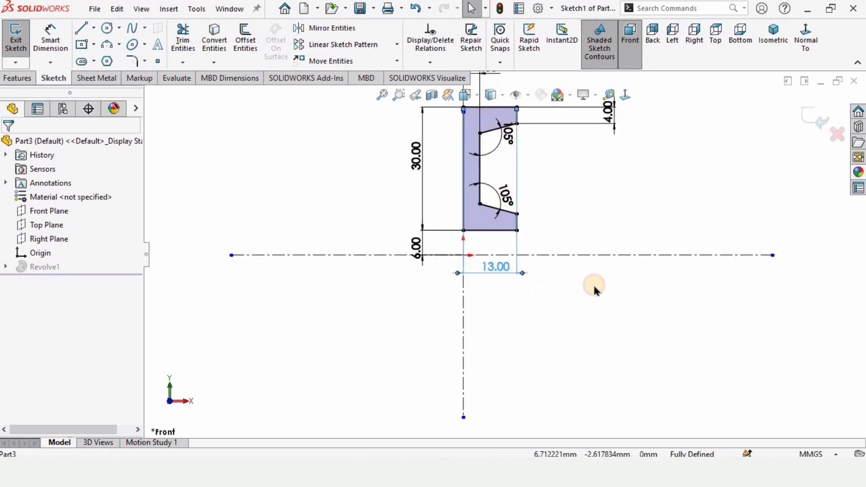
pyautogui.write('10')
pyautogui.press('Return')
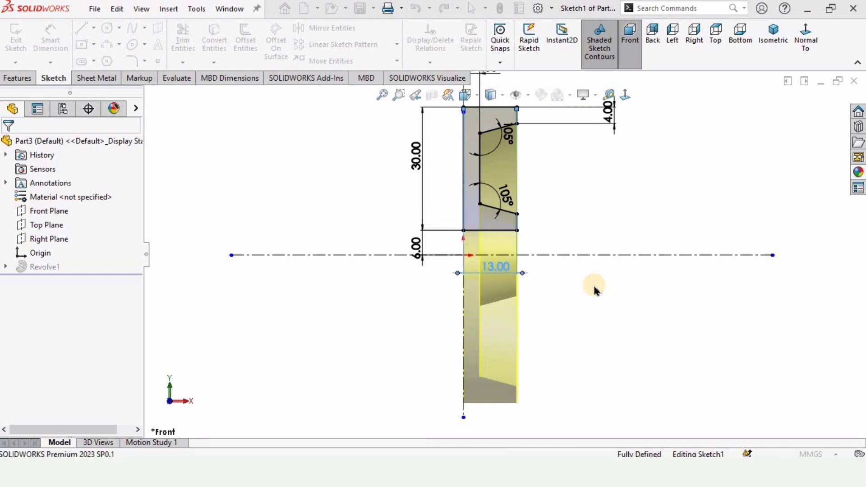
pyautogui.click(812, 116)
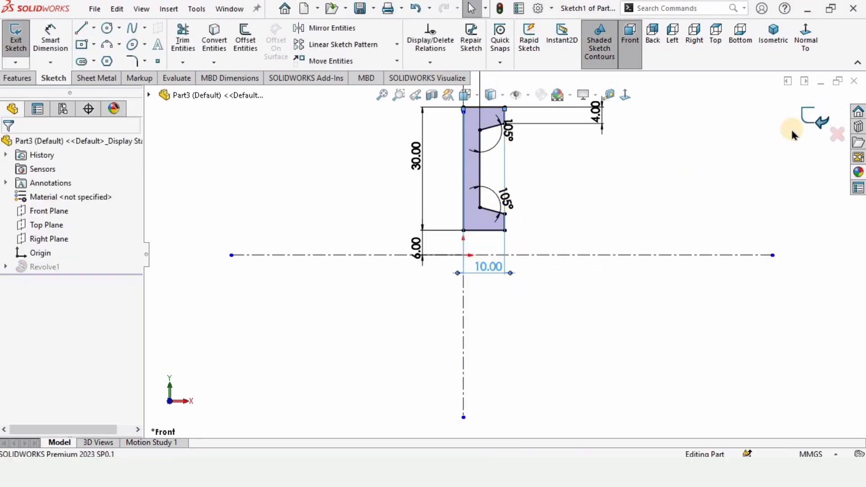
# Create a reference plane at 0 mm offset from the wheel's flat back face.
pyautogui.moveTo(520, 252); pyautogui.dragTo(410, 212, button='middle')
pyautogui.click(514, 63)
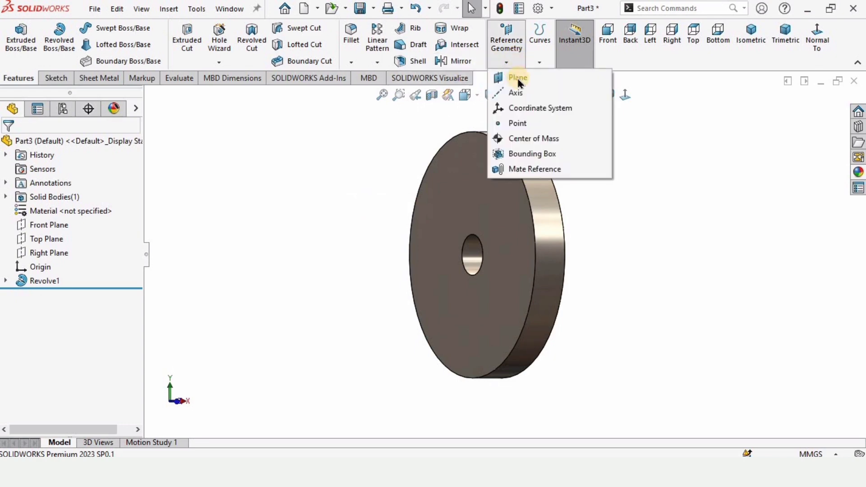
pyautogui.click(526, 81)
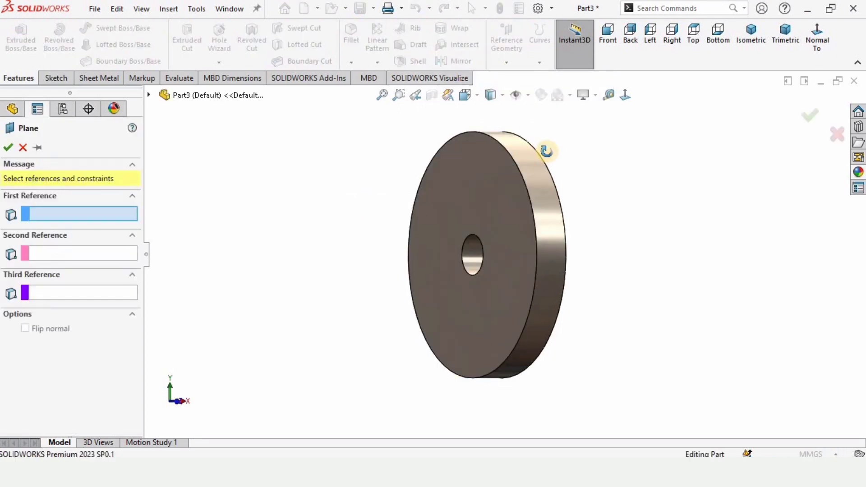
pyautogui.moveTo(547, 145); pyautogui.dragTo(543, 212, button='middle')
pyautogui.click(502, 185)
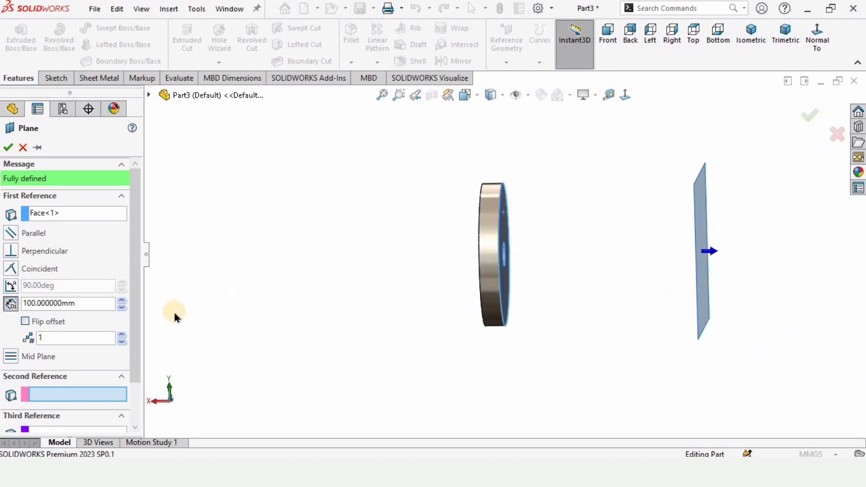
pyautogui.doubleClick(82, 303)
pyautogui.write('0')
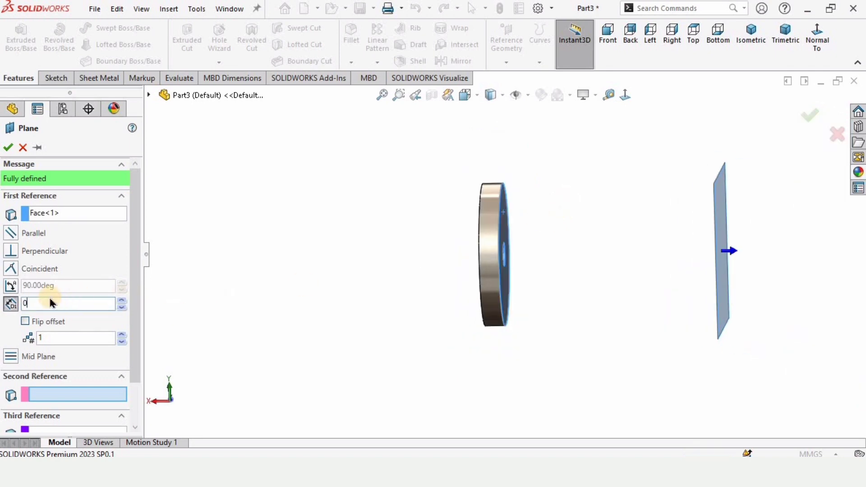
pyautogui.press('Return')
pyautogui.scroll(3, 556, 217)
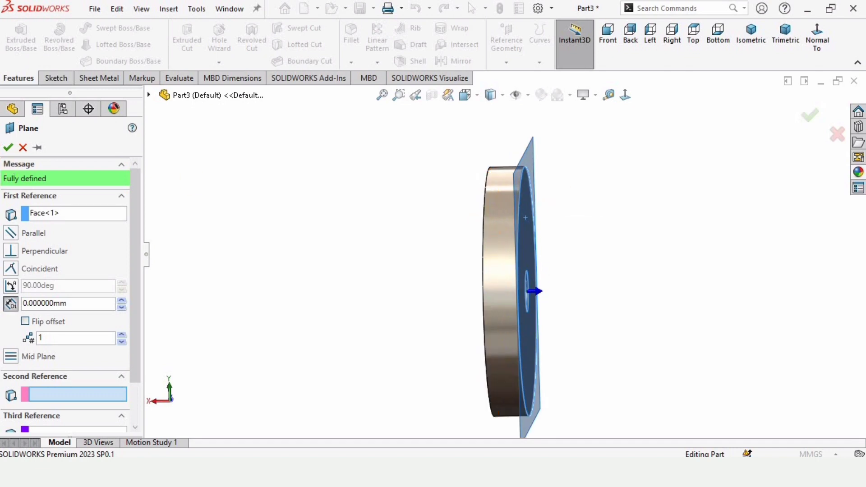
pyautogui.click(7, 148)
# Start a Mirror feature, clear the preselected mirror plane and pick Plane1 in the model as the mirror plane.
pyautogui.moveTo(522, 199); pyautogui.dragTo(518, 233, button='middle')
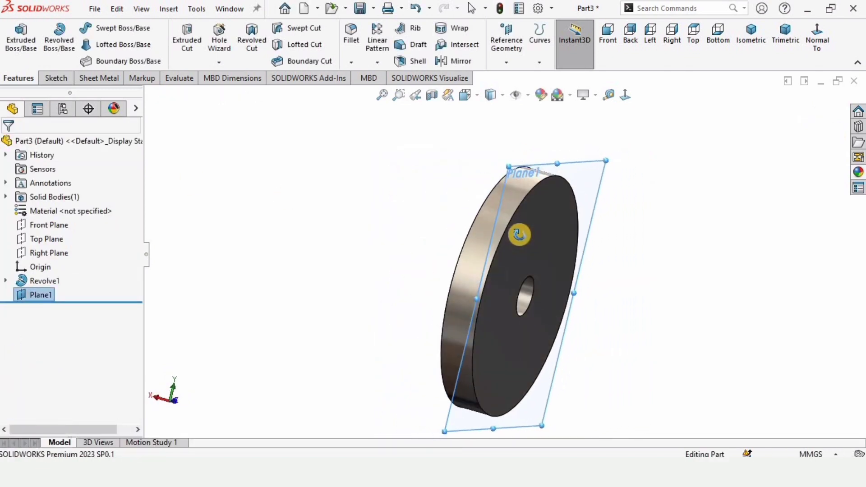
pyautogui.click(460, 61)
pyautogui.click(51, 187)
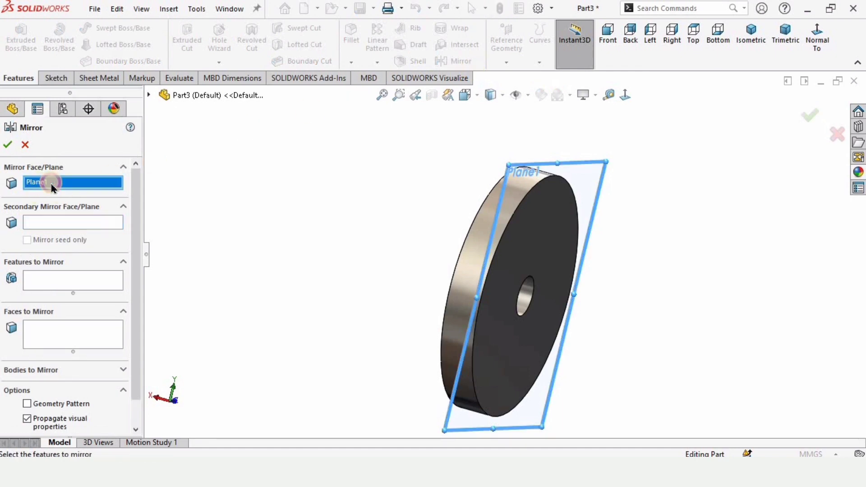
pyautogui.press('Delete')
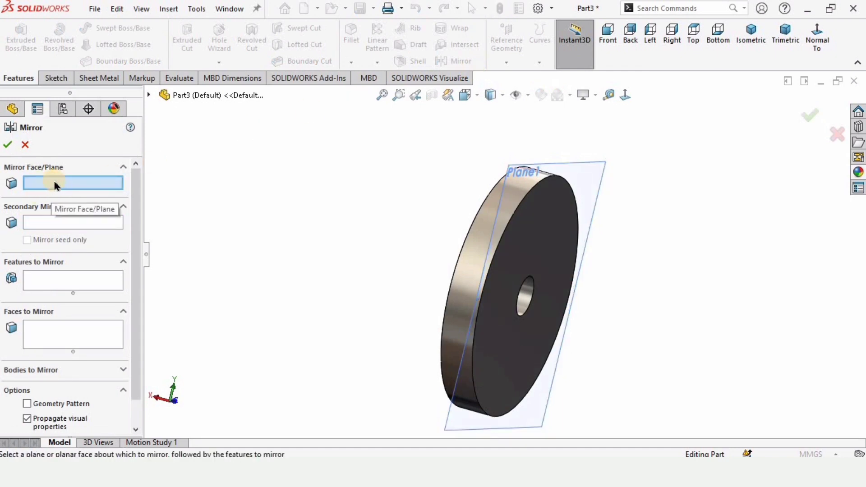
pyautogui.scroll(-3, 587, 176)
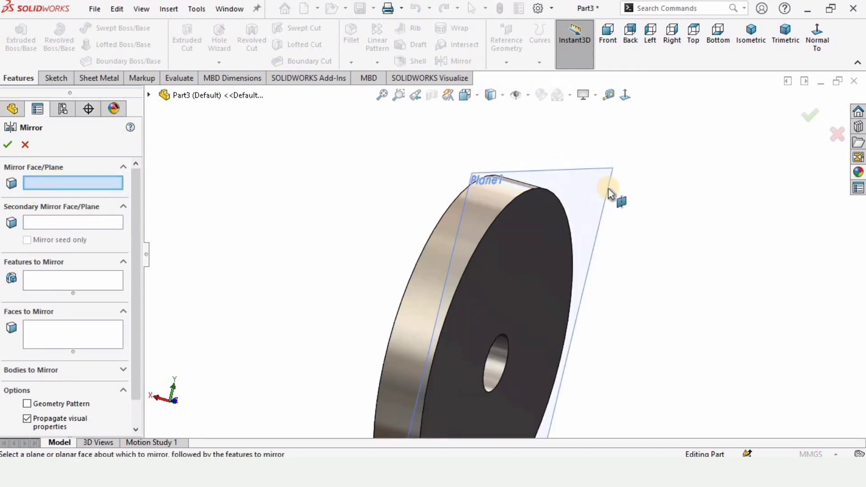
pyautogui.click(588, 188)
pyautogui.scroll(3, 584, 275)
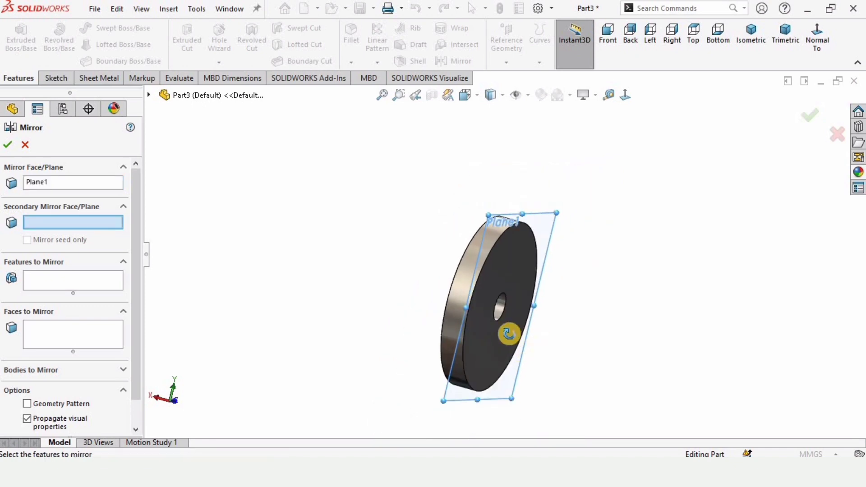
# Clear the mirror plane selection and choose Plane1 again from the feature tree.
pyautogui.click(70, 187)
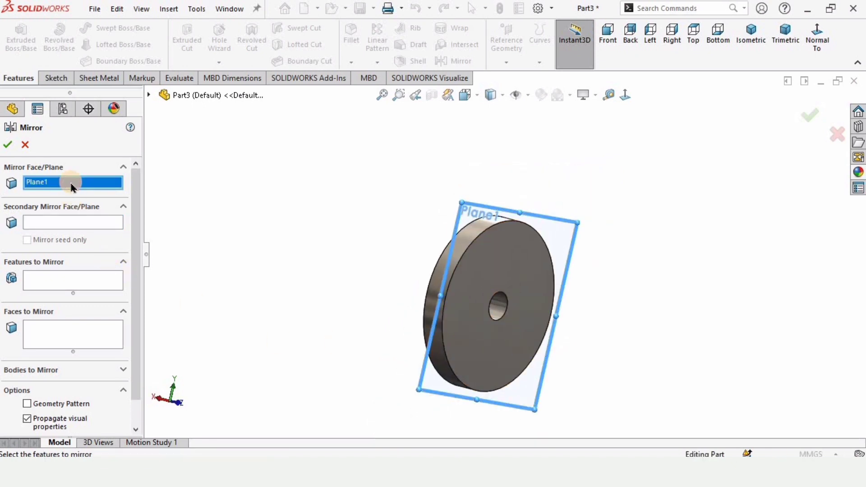
pyautogui.press('Delete')
pyautogui.click(148, 95)
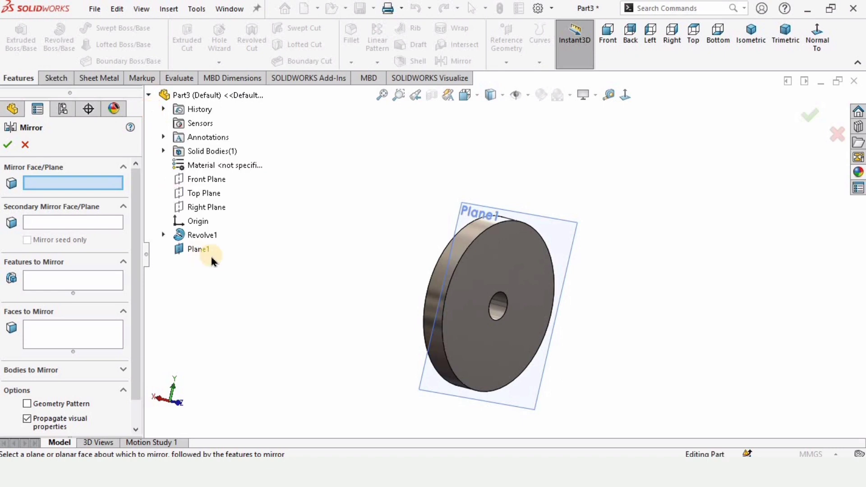
pyautogui.click(199, 249)
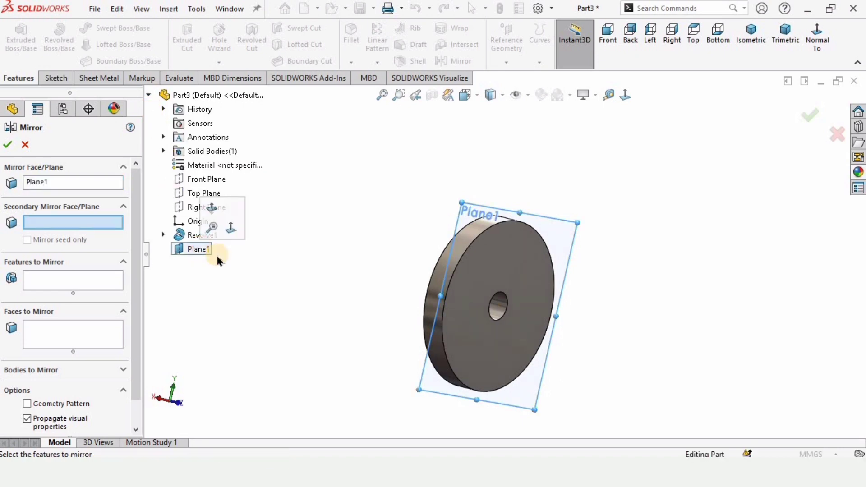
pyautogui.click(73, 182)
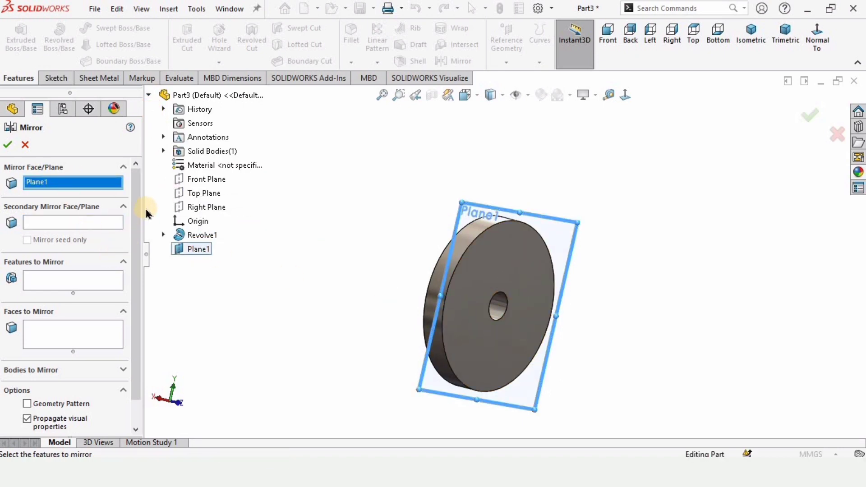
pyautogui.click(77, 223)
# Choose Revolve1 as the feature to mirror about Plane1 and accept the mirror.
pyautogui.click(94, 282)
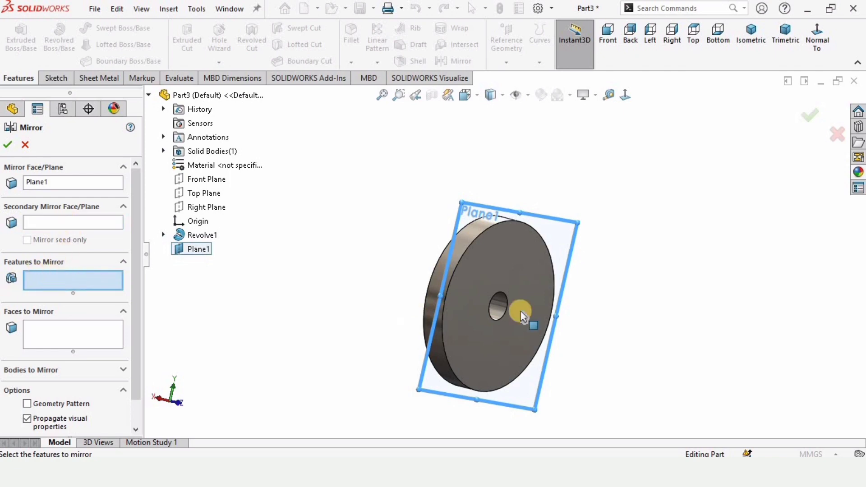
pyautogui.moveTo(522, 315); pyautogui.dragTo(482, 263, button='middle')
pyautogui.click(492, 260)
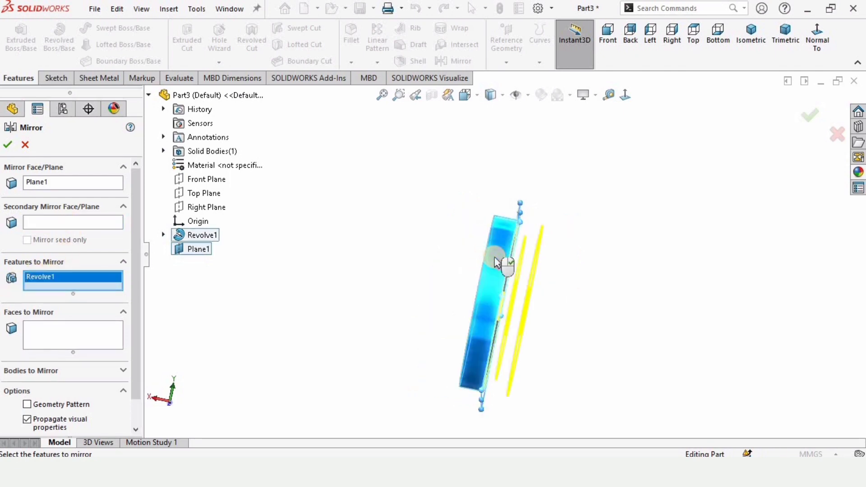
pyautogui.moveTo(506, 320); pyautogui.dragTo(523, 273, button='middle')
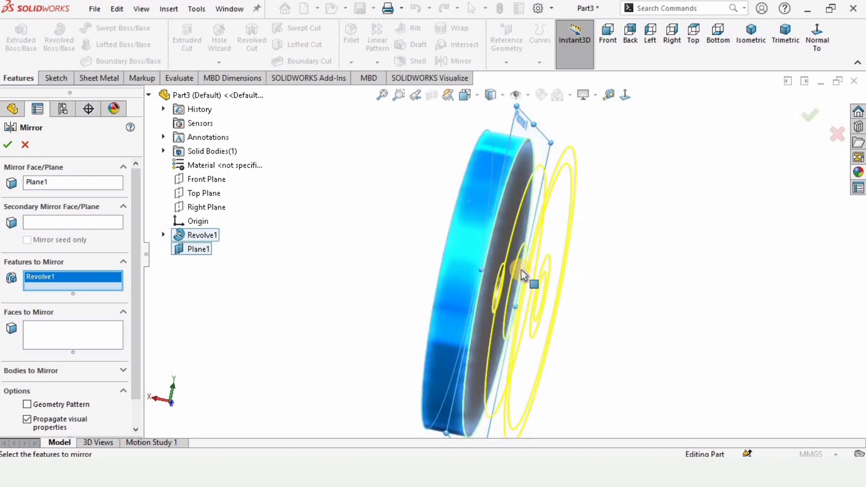
pyautogui.click(8, 145)
# Hide Plane1 in the model.
pyautogui.moveTo(360, 305); pyautogui.dragTo(631, 289, button='middle')
pyautogui.rightClick(681, 193)
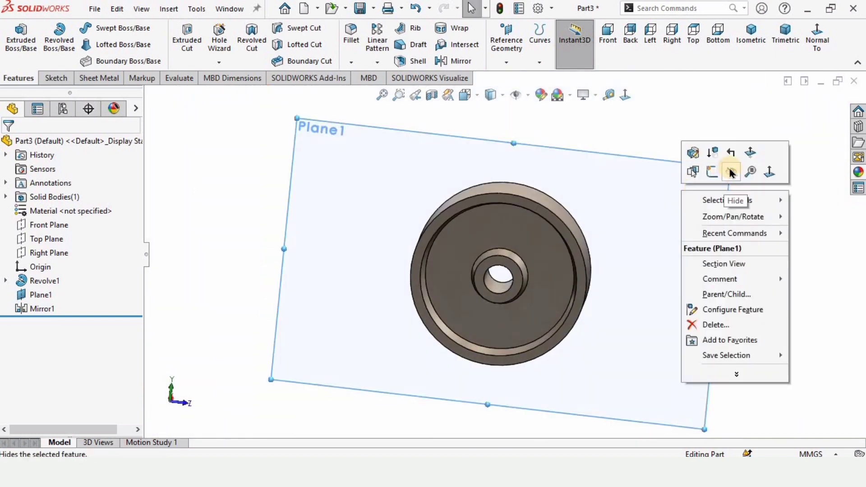
pyautogui.click(731, 172)
# Start a sketch on the wheel's recessed web face and draw a circle about 42 mm in diameter centred on the origin.
pyautogui.moveTo(672, 247)
pyautogui.mouseDown(button='middle')
pyautogui.moveTo(618, 280)
pyautogui.moveTo(473, 299)
pyautogui.moveTo(514, 283)
pyautogui.moveTo(563, 318)
pyautogui.moveTo(548, 248)
pyautogui.mouseUp(button='middle')
pyautogui.scroll(-3, 549, 247)
pyautogui.moveTo(497, 288); pyautogui.dragTo(535, 275, button='middle')
pyautogui.click(453, 219)
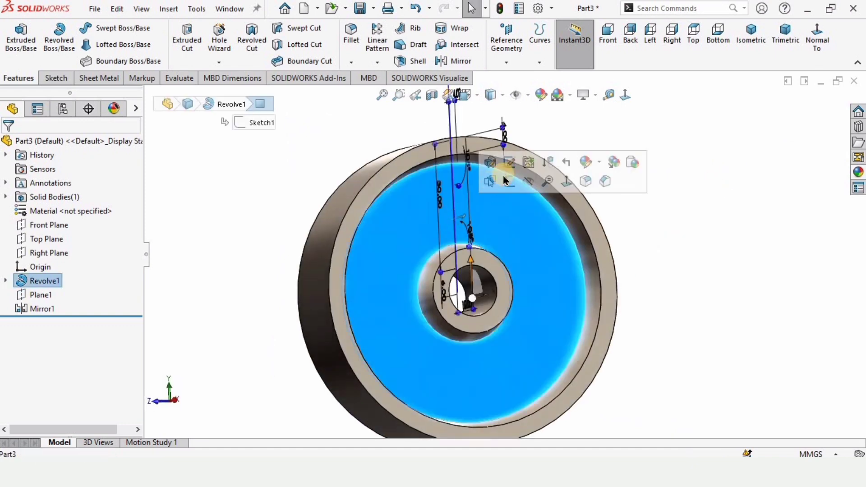
pyautogui.click(513, 189)
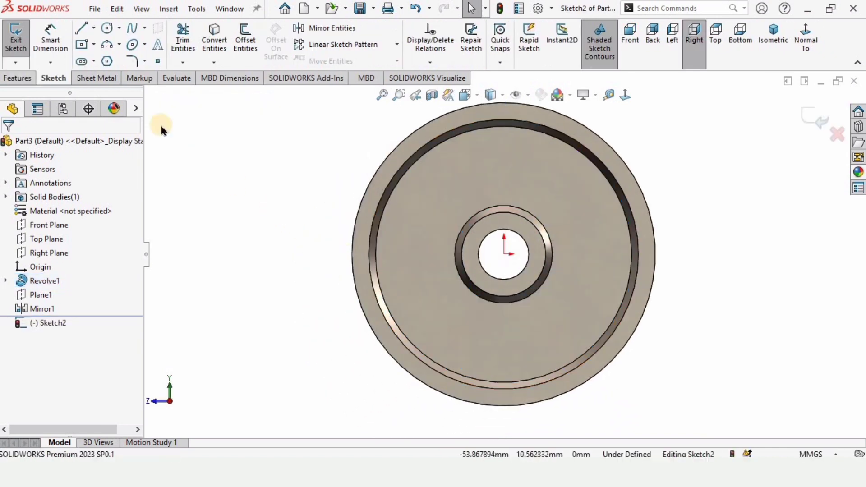
pyautogui.click(106, 31)
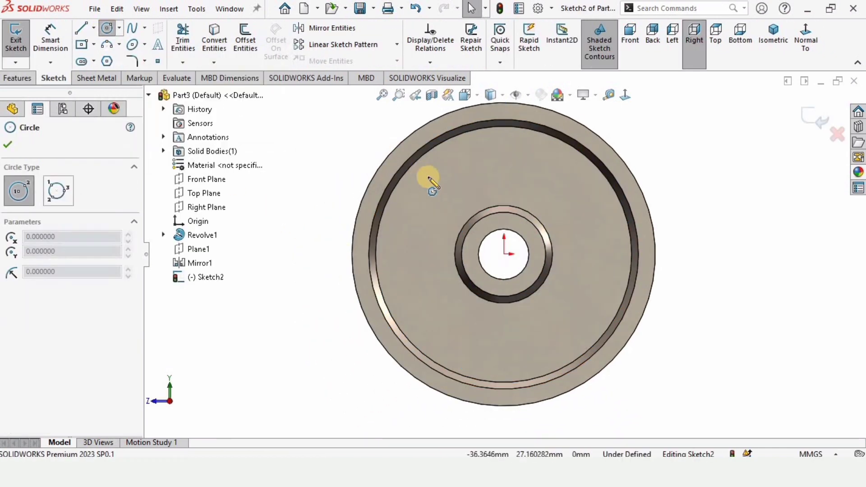
pyautogui.scroll(-2, 413, 163)
pyautogui.click(547, 296)
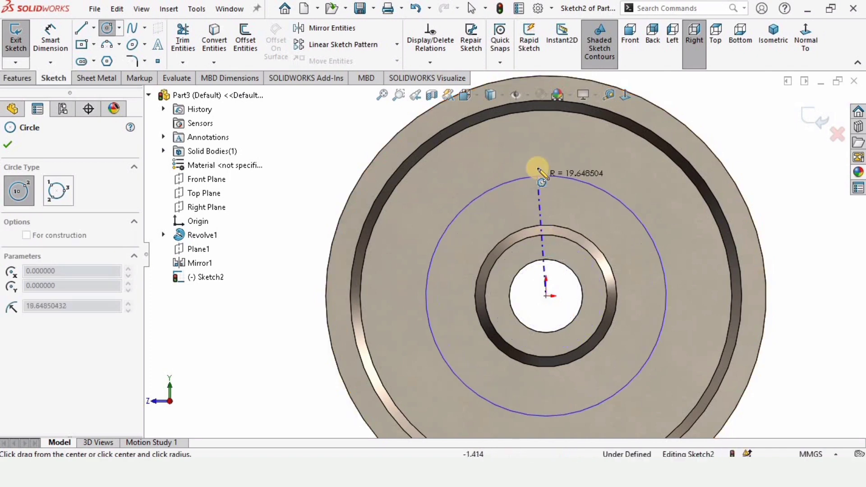
pyautogui.click(539, 169)
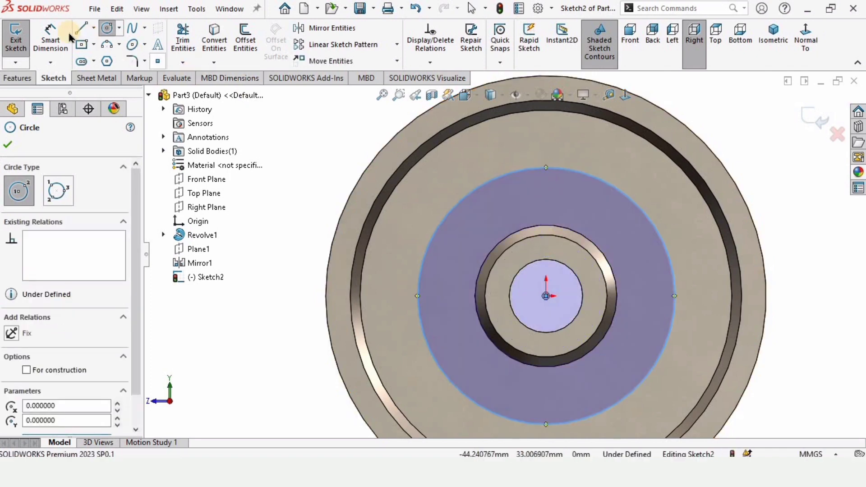
# Dimension the circle's diameter as 45 mm.
pyautogui.click(56, 36)
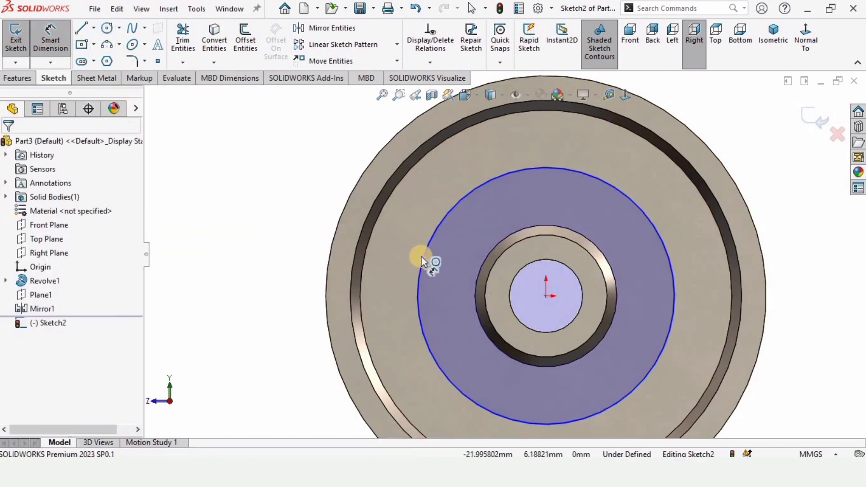
pyautogui.click(427, 252)
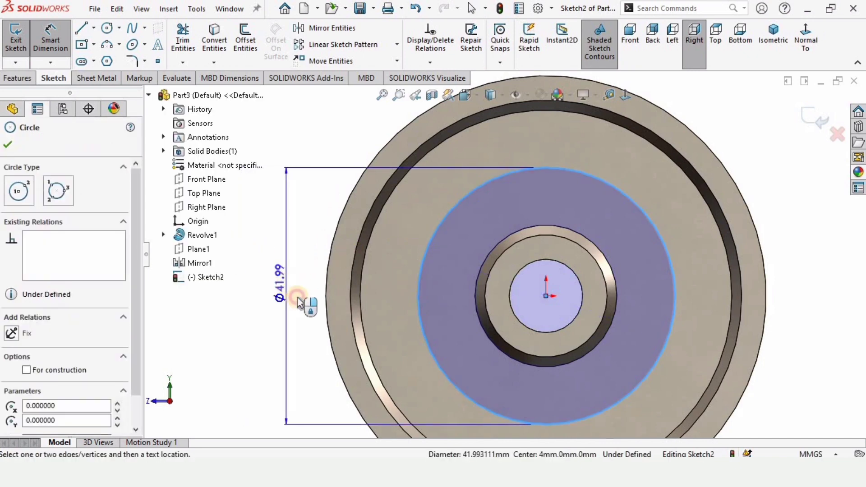
pyautogui.click(305, 321)
pyautogui.write('45')
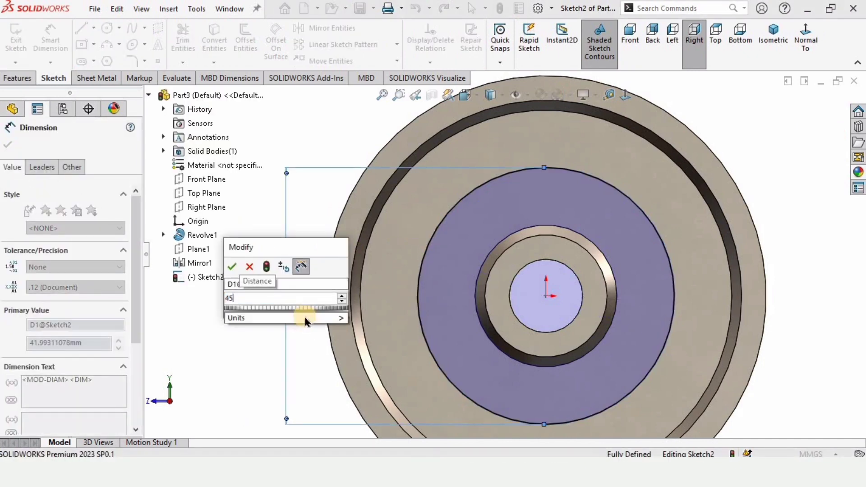
pyautogui.press('Return')
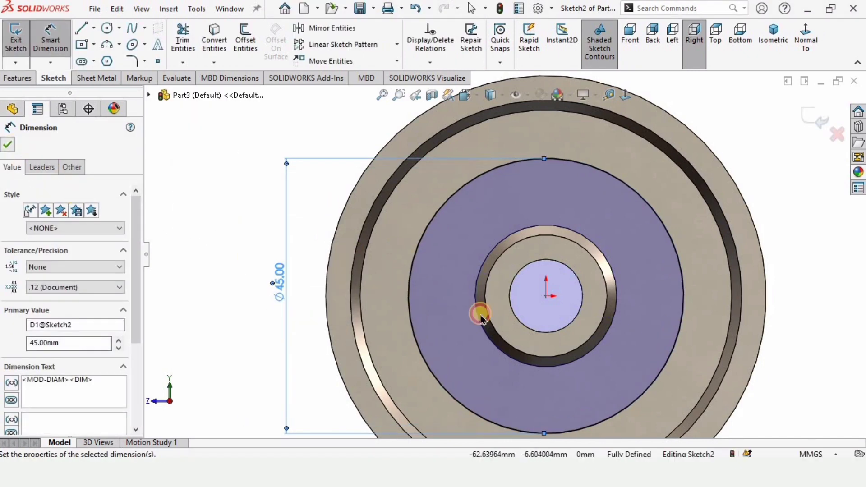
# Convert the 45 mm circle to construction geometry.
pyautogui.scroll(1, 499, 317)
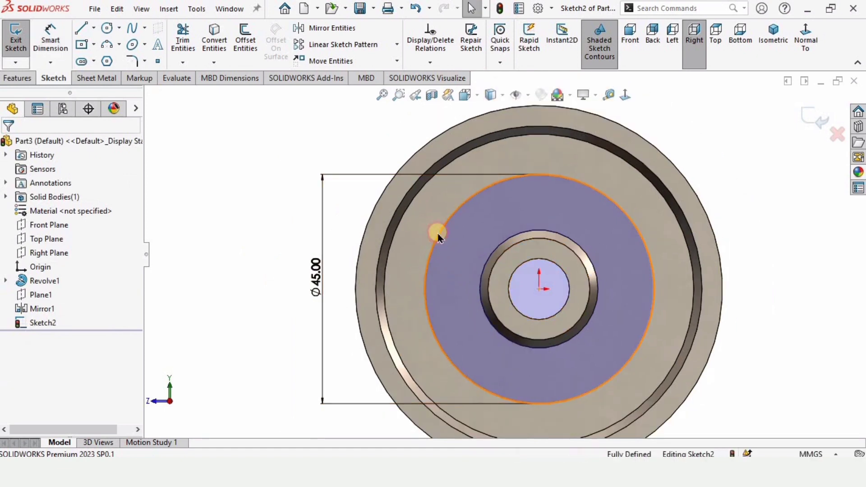
pyautogui.click(437, 238)
pyautogui.click(492, 199)
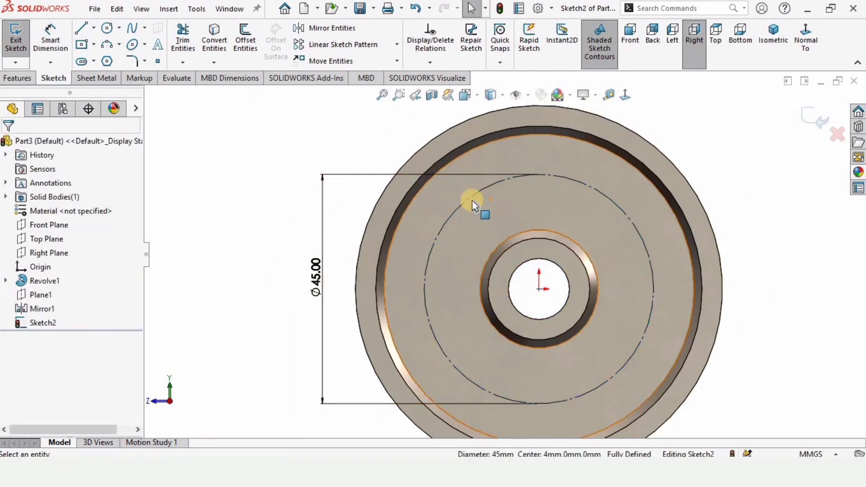
# Draw a circle about 7.75 mm in diameter centred on the construction circle, directly above the origin.
pyautogui.click(107, 29)
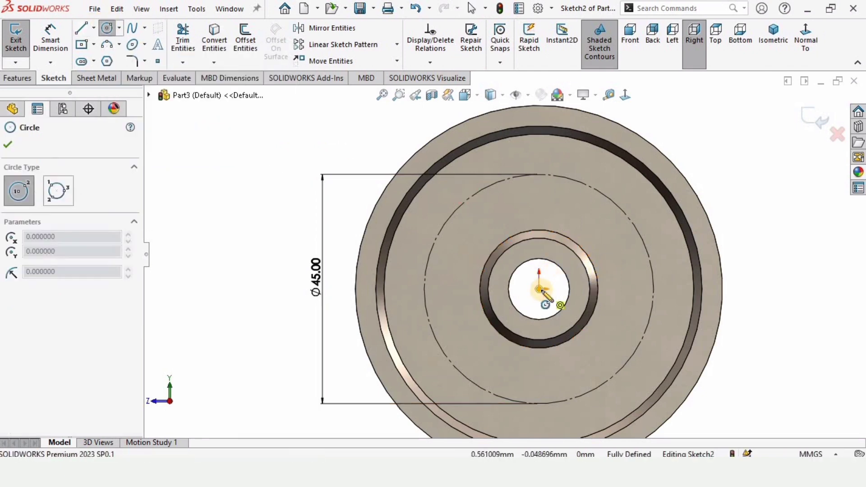
pyautogui.click(540, 175)
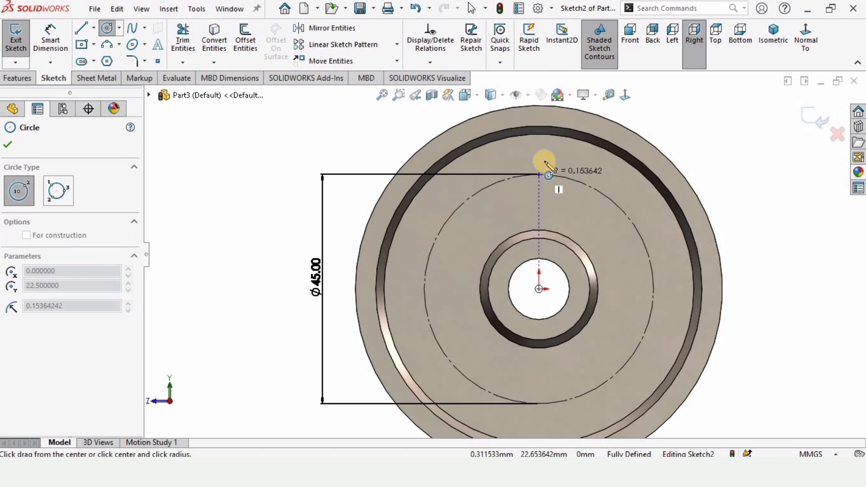
pyautogui.click(525, 160)
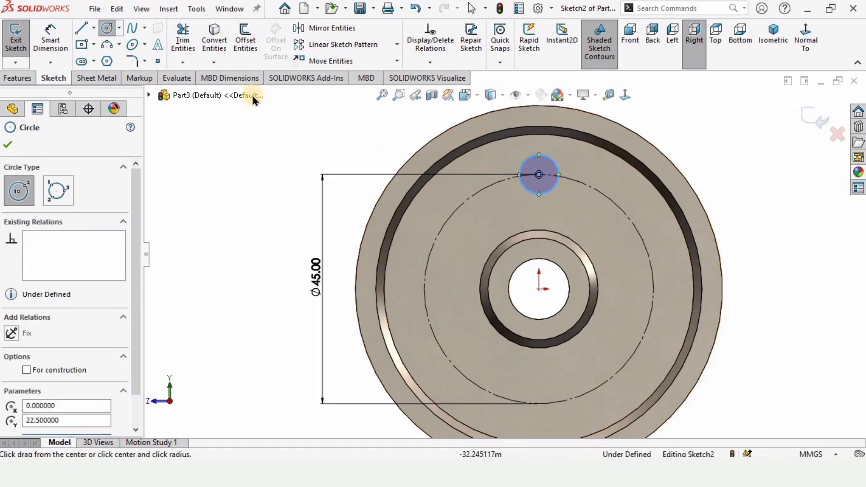
# Dimension the small circle's diameter as 8 mm.
pyautogui.click(57, 50)
pyautogui.click(540, 195)
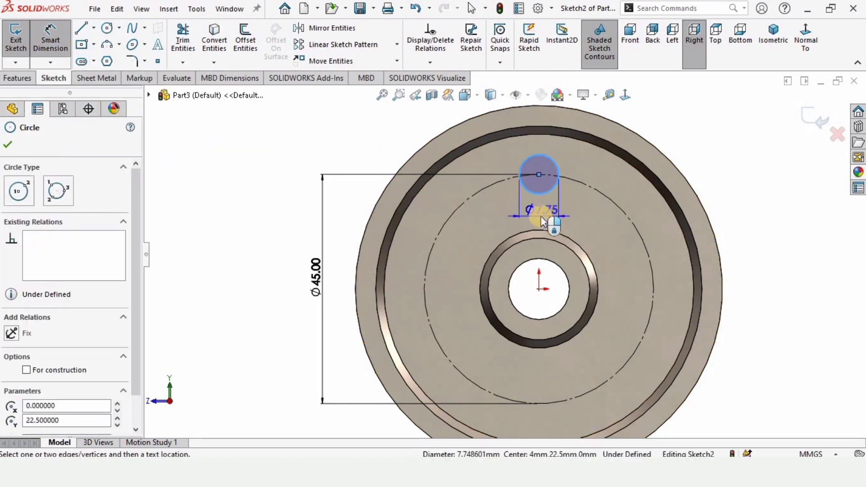
pyautogui.scroll(2, 540, 217)
pyautogui.click(531, 135)
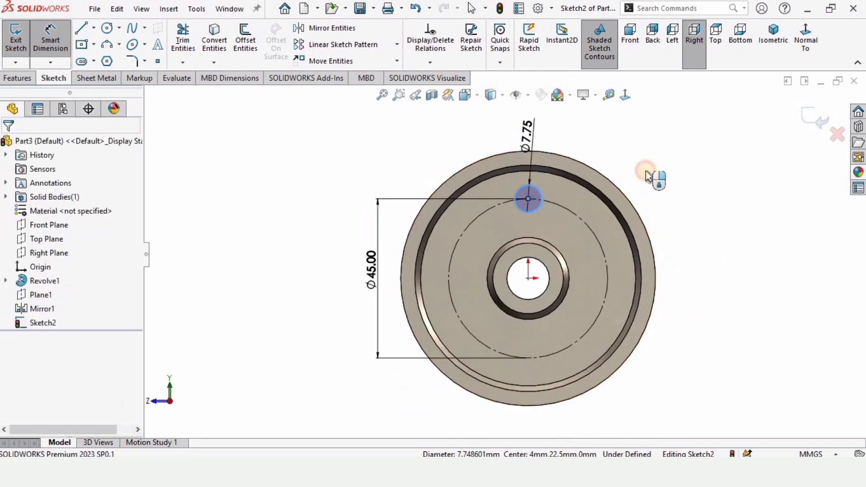
pyautogui.write('8')
pyautogui.press('Return')
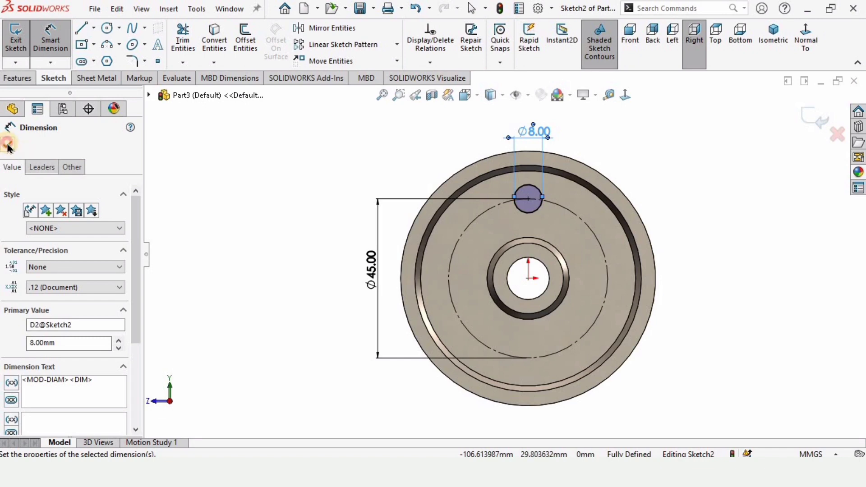
pyautogui.click(7, 144)
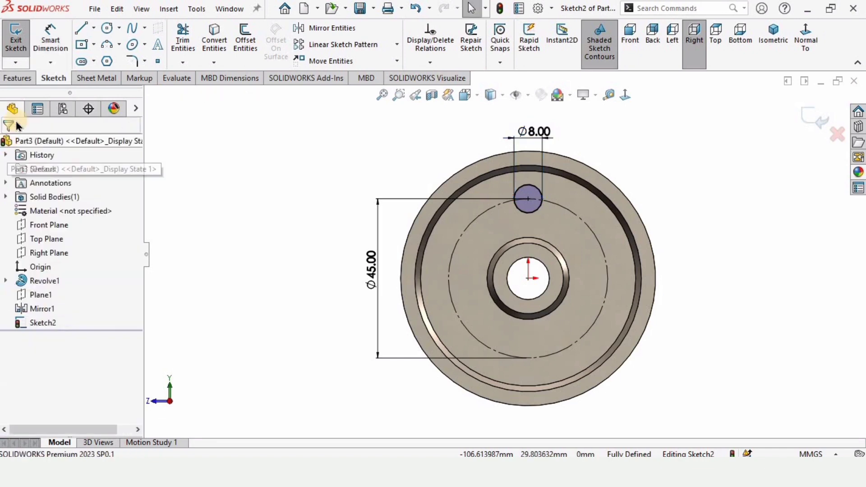
# Cut the 8 mm circle through the wheel's web with an Extruded Cut set to Through All.
pyautogui.click(19, 79)
pyautogui.click(188, 46)
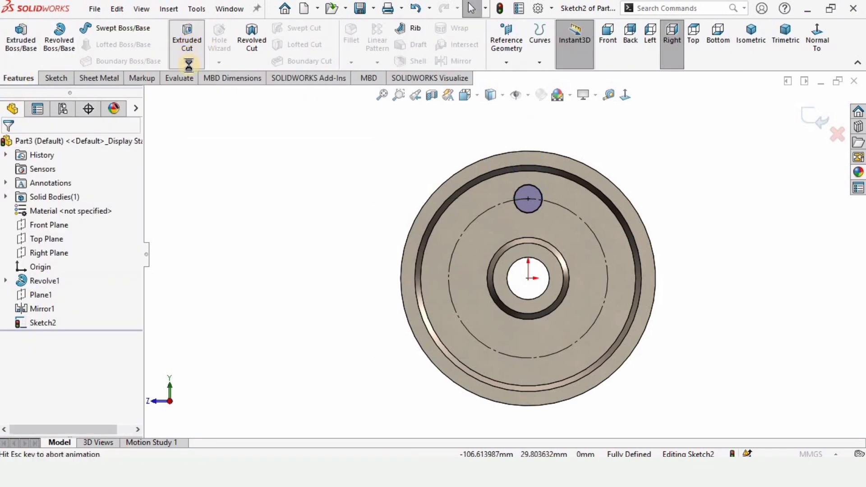
pyautogui.click(82, 222)
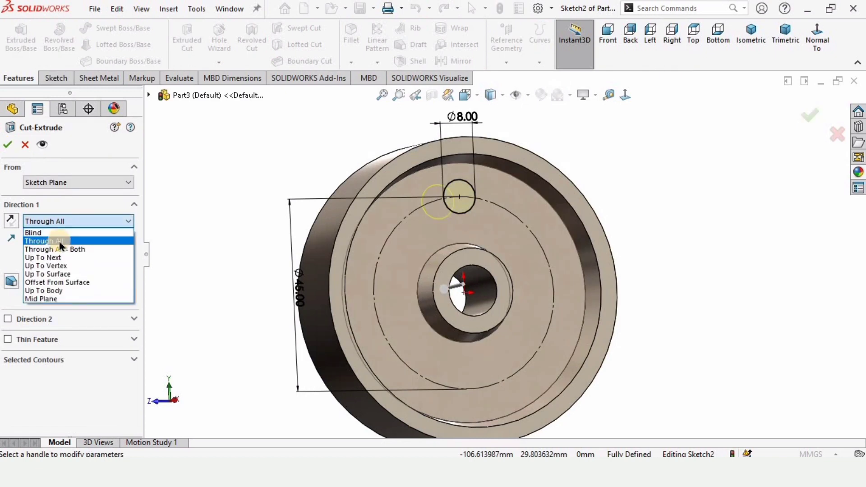
pyautogui.click(152, 247)
pyautogui.moveTo(460, 243); pyautogui.dragTo(369, 236, button='middle')
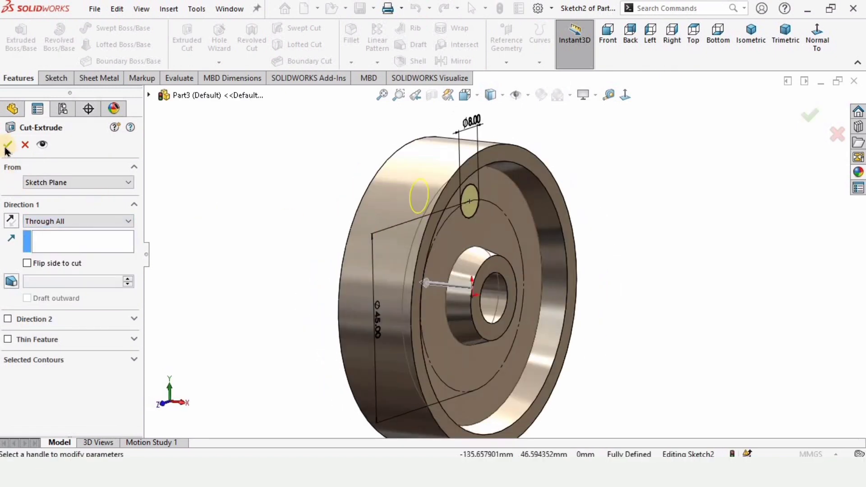
pyautogui.scroll(-2, 556, 231)
pyautogui.moveTo(441, 221); pyautogui.dragTo(390, 209, button='middle')
pyautogui.scroll(3, 415, 249)
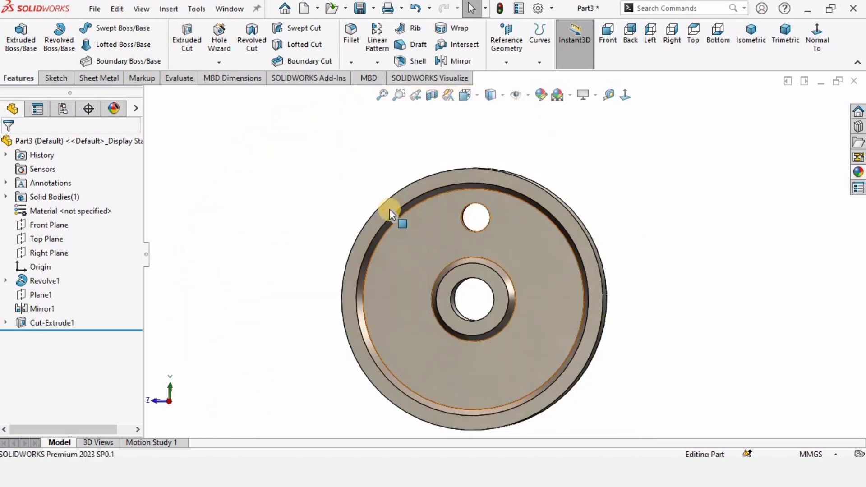
# Set up a circular pattern of the hole about the wheel's outer rim edge with 4 equally spaced instances over 360 degrees.
pyautogui.click(378, 62)
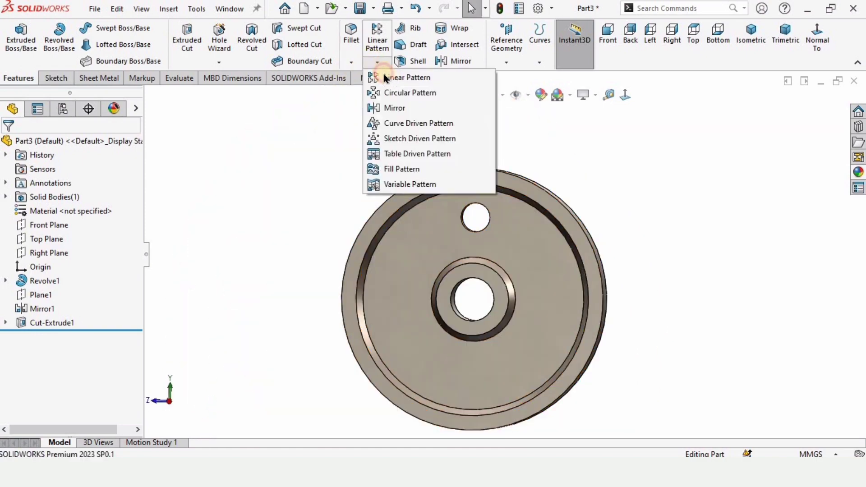
pyautogui.click(412, 93)
pyautogui.click(55, 184)
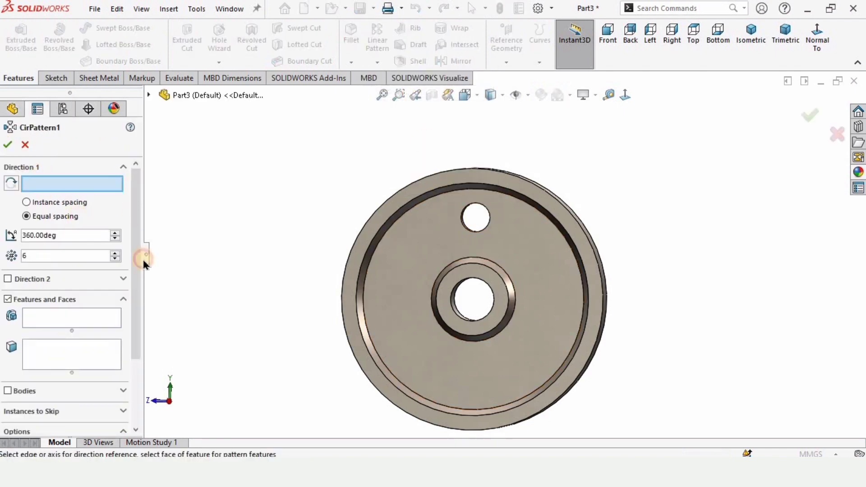
pyautogui.moveTo(252, 261); pyautogui.dragTo(348, 304, button='middle')
pyautogui.scroll(-3, 362, 232)
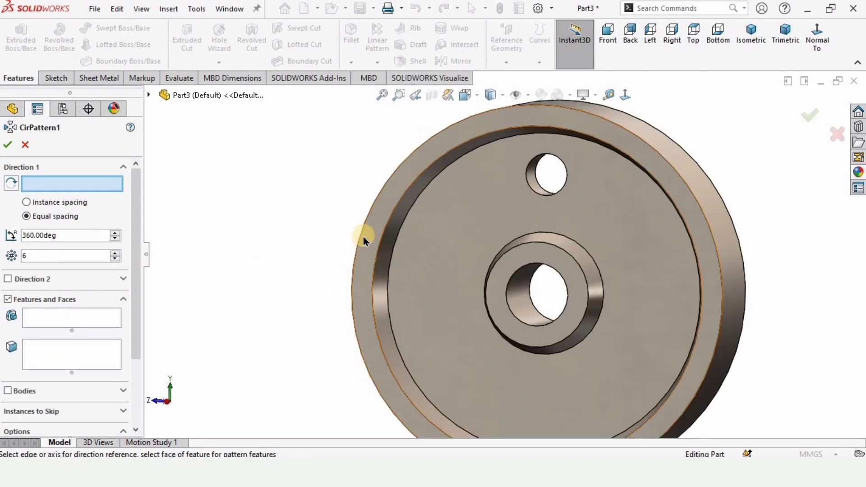
pyautogui.click(363, 223)
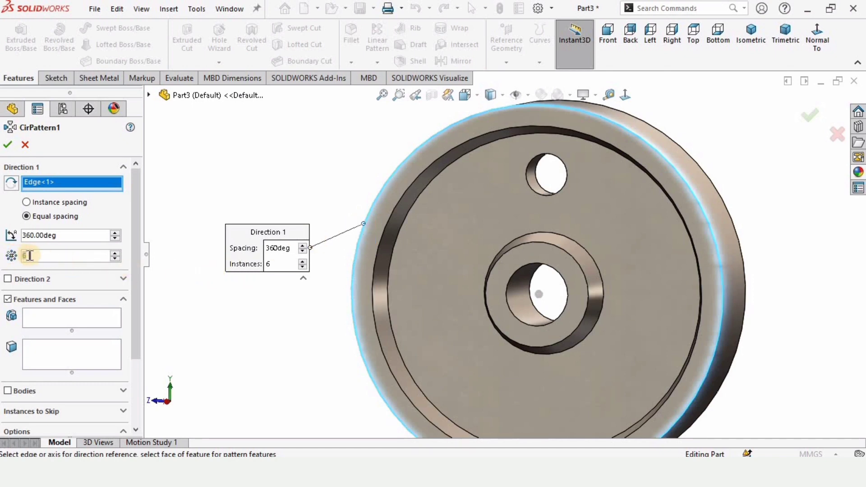
pyautogui.write('4')
pyautogui.moveTo(135, 236); pyautogui.dragTo(135, 309)
pyautogui.click(90, 257)
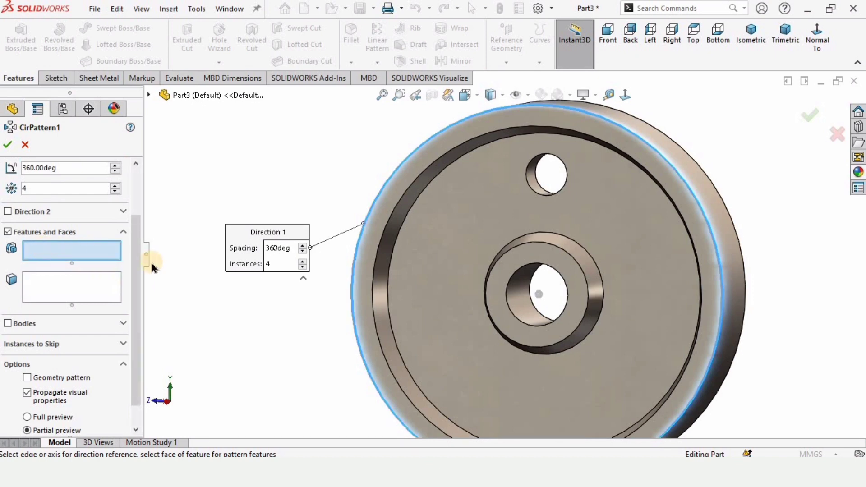
pyautogui.click(531, 183)
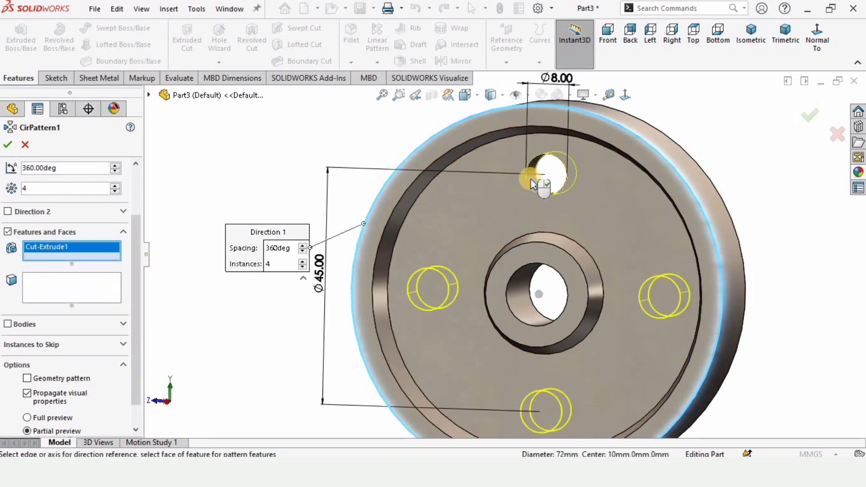
pyautogui.scroll(-3, 541, 193)
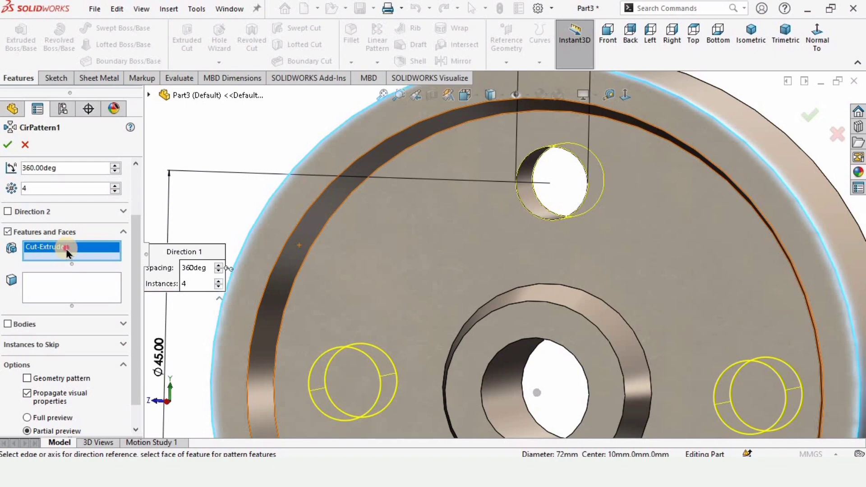
pyautogui.scroll(-6, 543, 190)
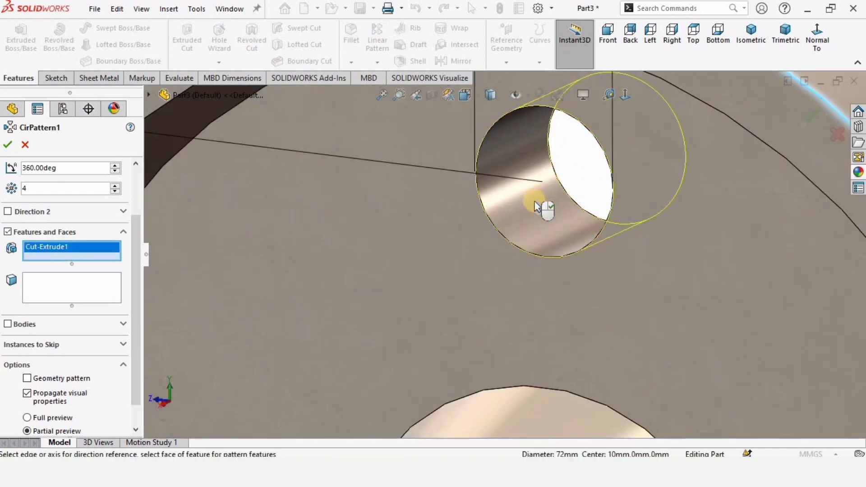
pyautogui.scroll(8, 535, 202)
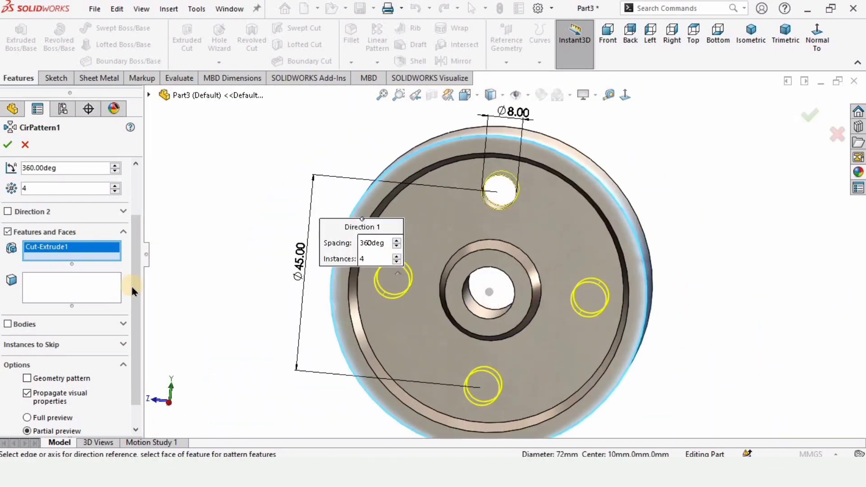
# Increase the circular pattern to 6 instances.
pyautogui.click(116, 186)
pyautogui.click(116, 185)
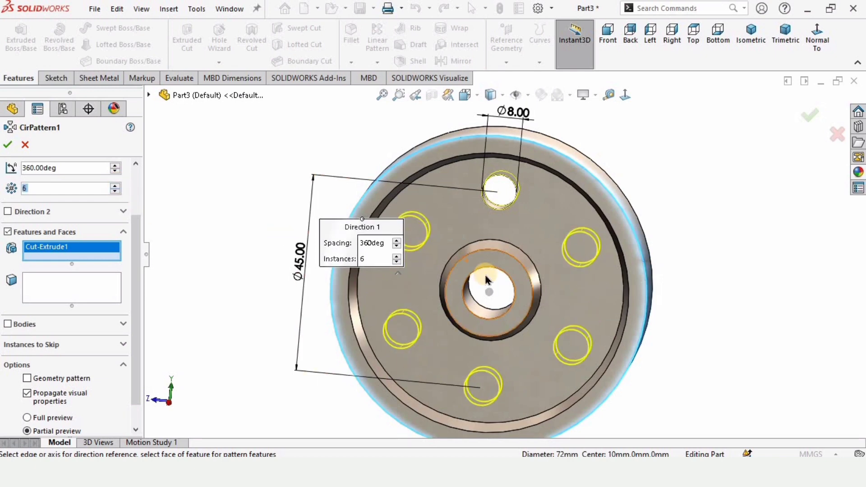
pyautogui.moveTo(487, 288); pyautogui.dragTo(68, 167, button='middle')
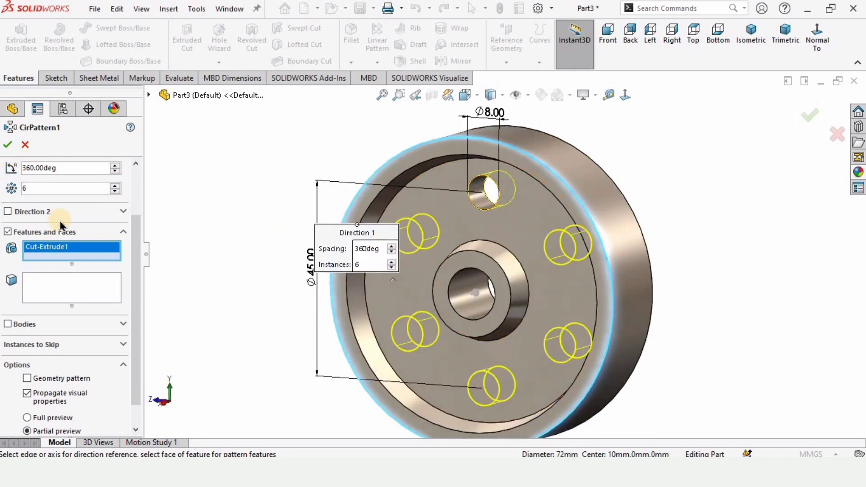
# Try the two circular edges of the recess and the hub's outer edge in turn as the pattern's rotation reference.
pyautogui.scroll(2, 63, 212)
pyautogui.click(83, 185)
pyautogui.press('Delete')
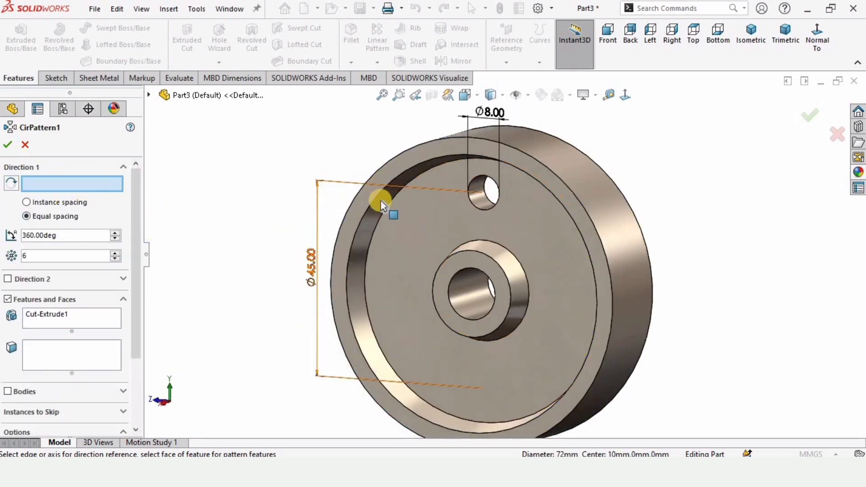
pyautogui.click(375, 197)
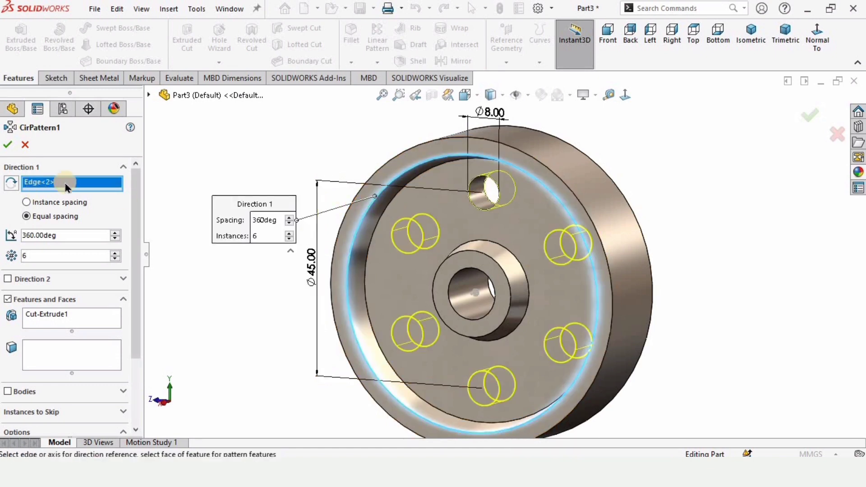
pyautogui.press('Delete')
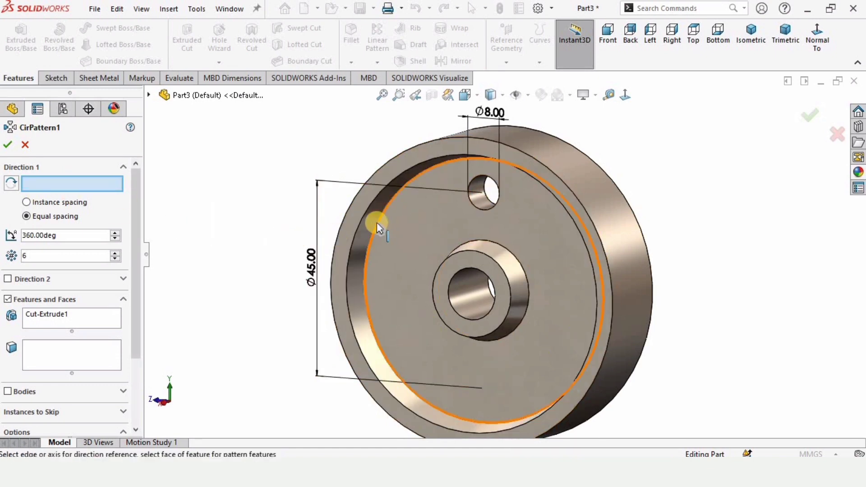
pyautogui.click(377, 224)
pyautogui.press('Delete')
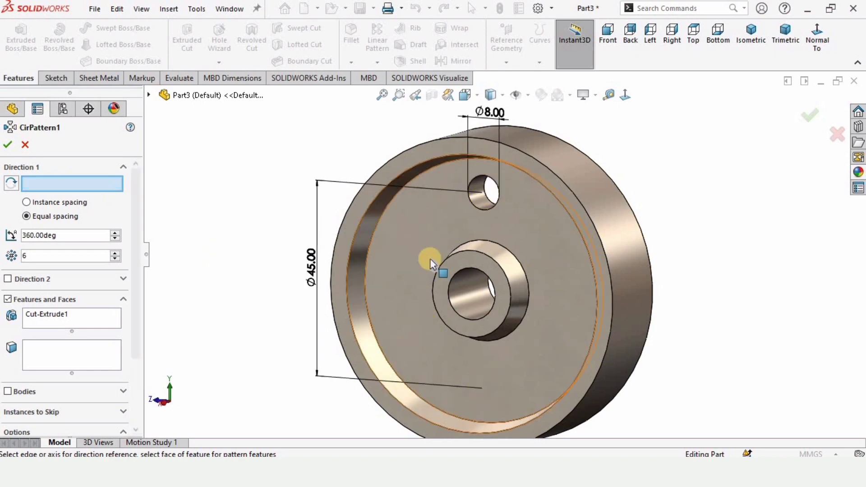
pyautogui.click(451, 260)
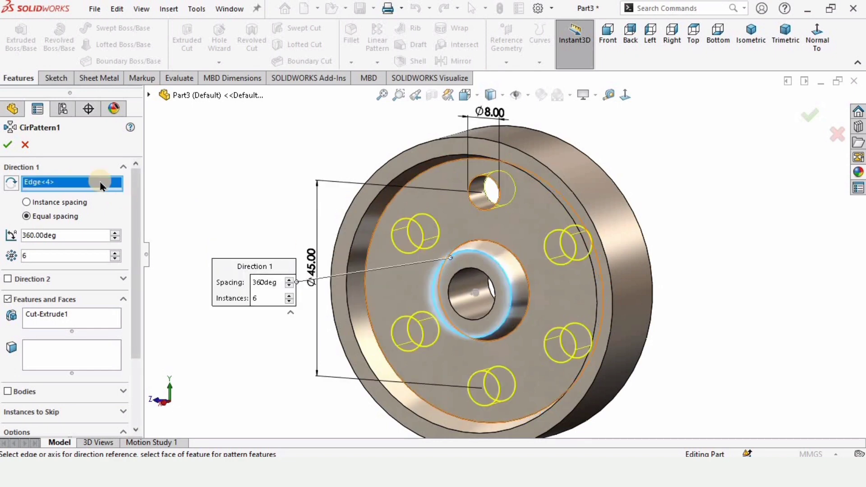
# Replace the pattern's rotation reference with the central bore's circular edge and create the hole pattern.
pyautogui.click(75, 182)
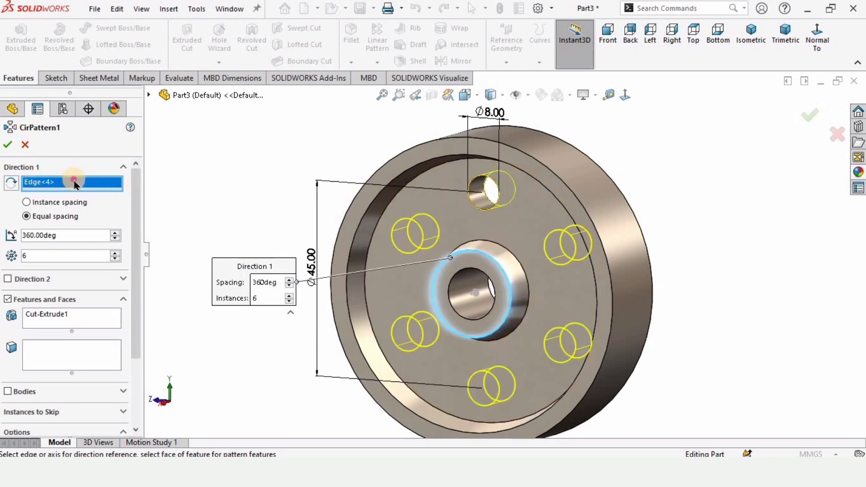
pyautogui.click(454, 280)
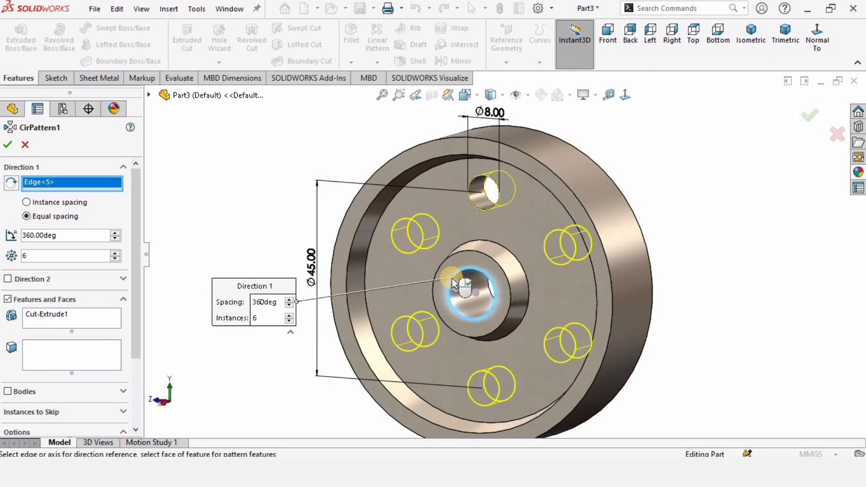
pyautogui.click(8, 147)
pyautogui.moveTo(383, 244); pyautogui.dragTo(448, 277, button='middle')
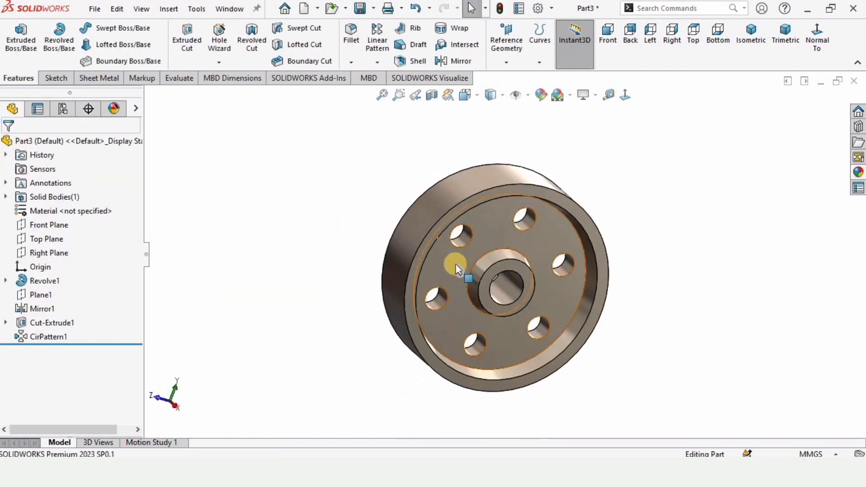
# Start a constant size fillet on the wheel with a symmetric radius of 1 mm.
pyautogui.scroll(-3, 455, 265)
pyautogui.moveTo(421, 249); pyautogui.dragTo(348, 73, button='middle')
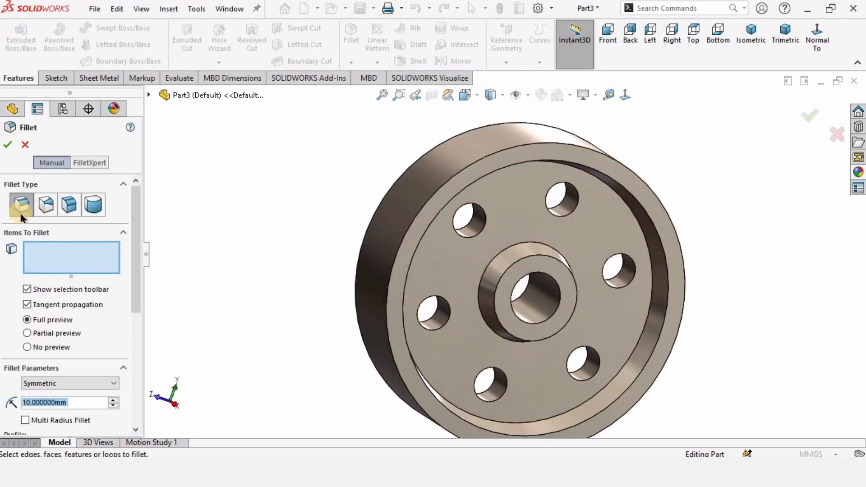
pyautogui.scroll(-4, 135, 211)
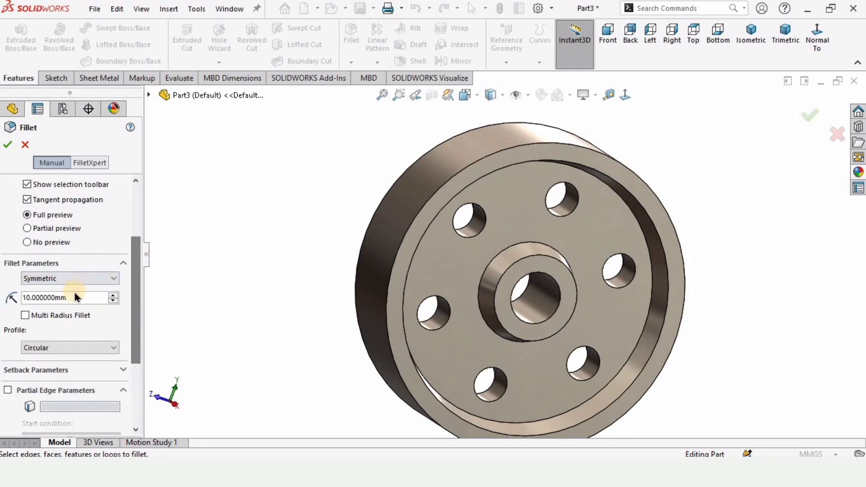
pyautogui.doubleClick(45, 298)
pyautogui.write('1')
pyautogui.press('Return')
pyautogui.scroll(-2, 458, 240)
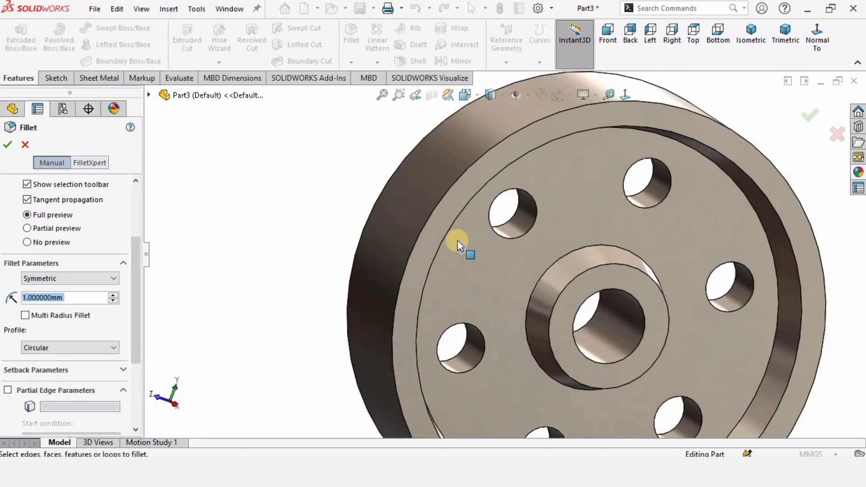
# Add the rim's outer and inner front edges and the web hole edges to the fillet selection.
pyautogui.scroll(-2, 440, 203)
pyautogui.click(440, 200)
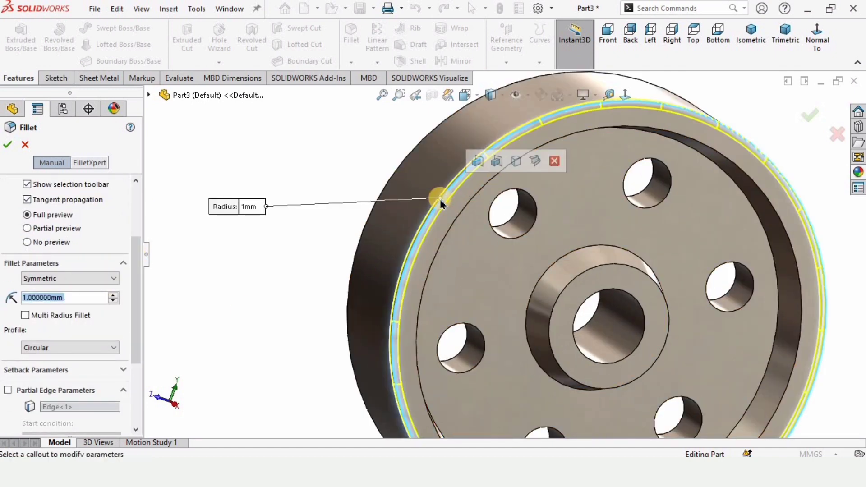
pyautogui.click(451, 231)
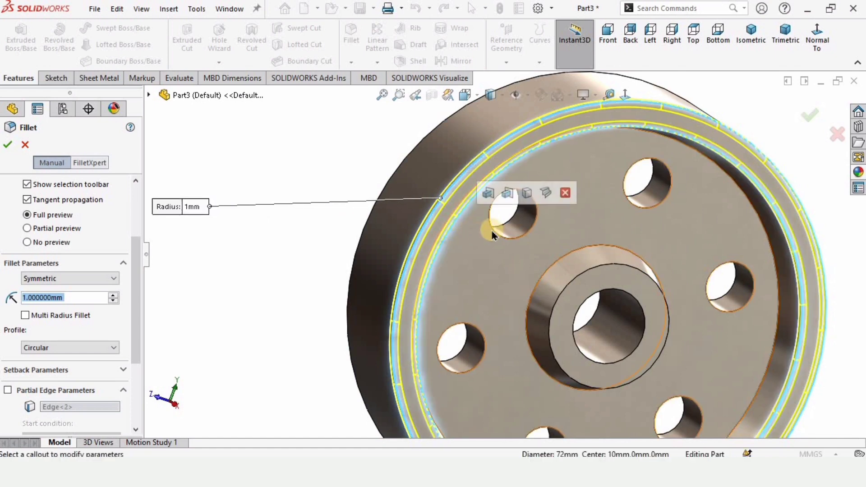
pyautogui.click(497, 232)
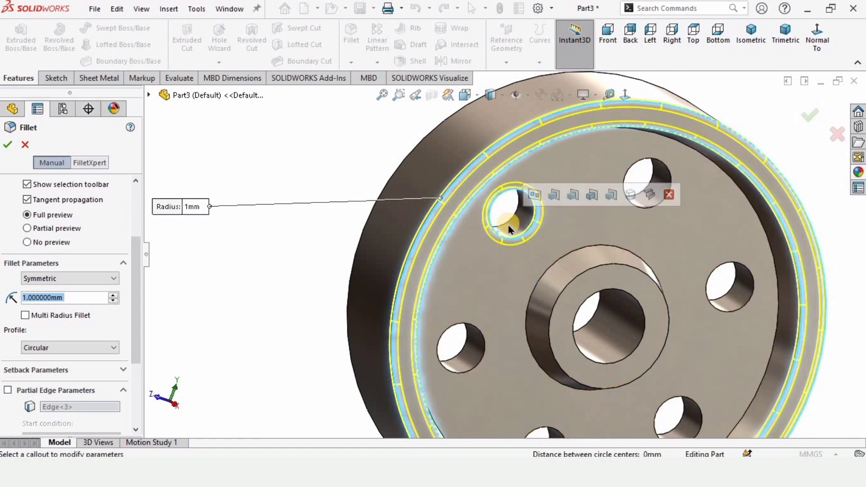
pyautogui.click(535, 195)
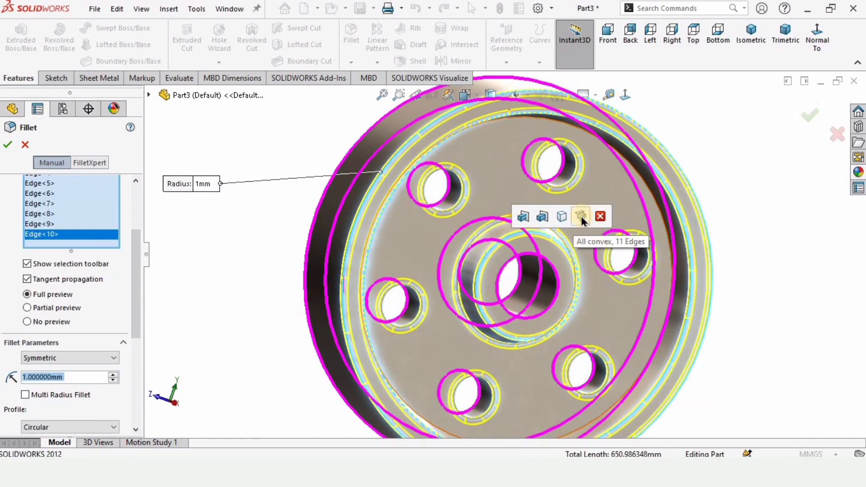
# Extend the fillet selection to all convex edges of the wheel and create the fillet.
pyautogui.click(580, 216)
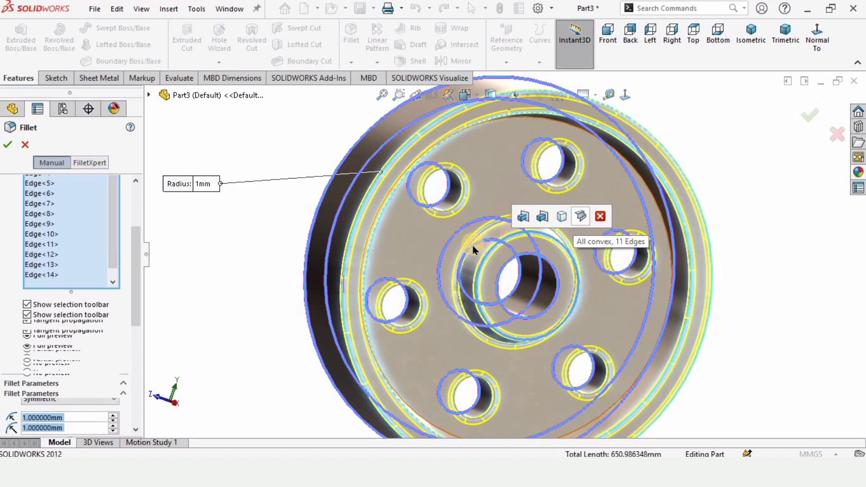
pyautogui.scroll(3, 453, 248)
pyautogui.moveTo(451, 248); pyautogui.dragTo(640, 276, button='middle')
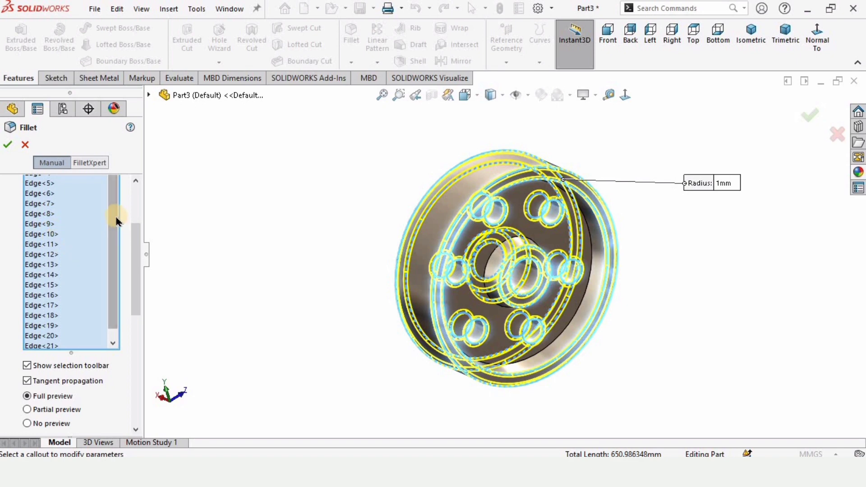
pyautogui.scroll(-1, 115, 224)
pyautogui.click(7, 144)
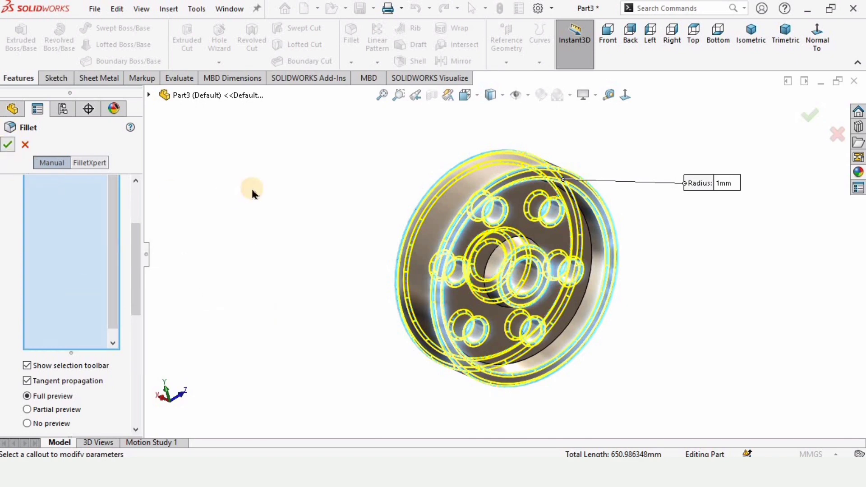
# Apply the polished nickel appearance to the wheel.
pyautogui.scroll(-3, 470, 244)
pyautogui.moveTo(470, 248); pyautogui.dragTo(708, 280, button='middle')
pyautogui.click(858, 174)
pyautogui.doubleClick(706, 287)
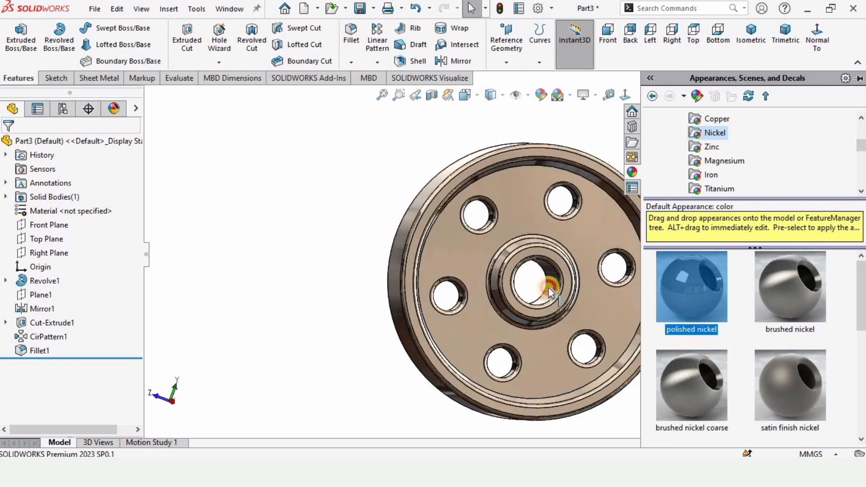
pyautogui.click(275, 257)
pyautogui.moveTo(447, 316)
pyautogui.mouseDown(button='middle')
pyautogui.moveTo(460, 325)
pyautogui.moveTo(464, 352)
pyautogui.moveTo(489, 356)
pyautogui.moveTo(551, 325)
pyautogui.moveTo(435, 344)
pyautogui.moveTo(311, 346)
pyautogui.moveTo(278, 360)
pyautogui.moveTo(289, 370)
pyautogui.mouseUp(button='middle')
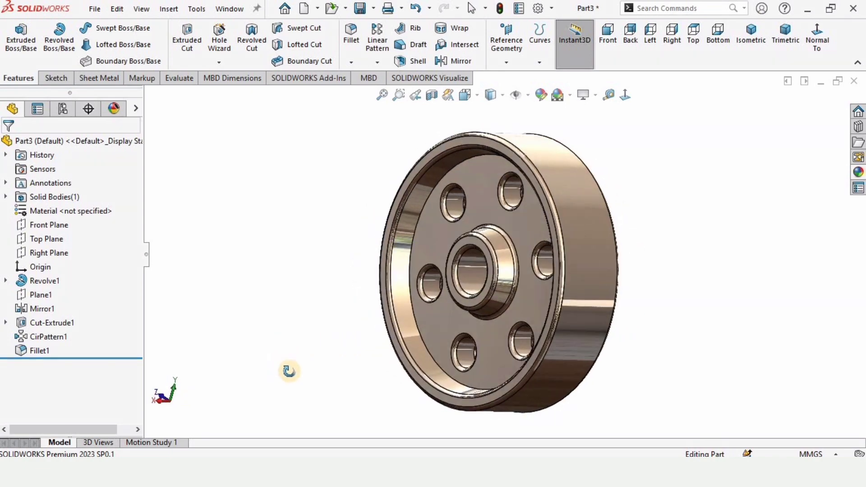